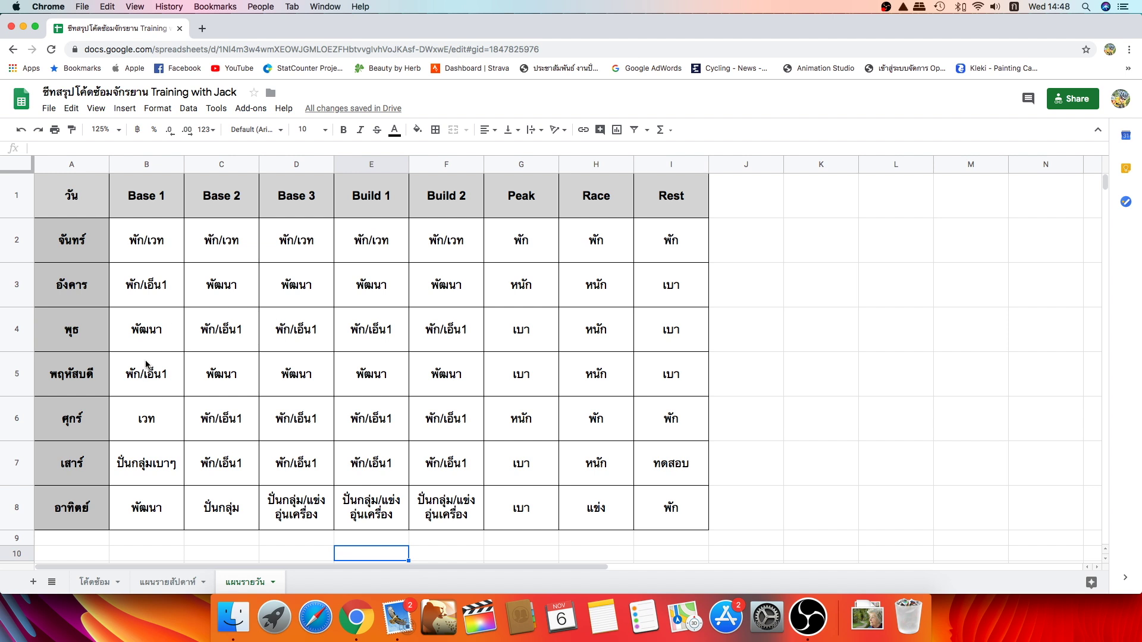
Step: View the training codes on the โค้ดซ้อม sheet and the Base 2 Sunday session on the แผนรายวัน sheet
{"action": "left_click", "coordinate": [96, 582]}
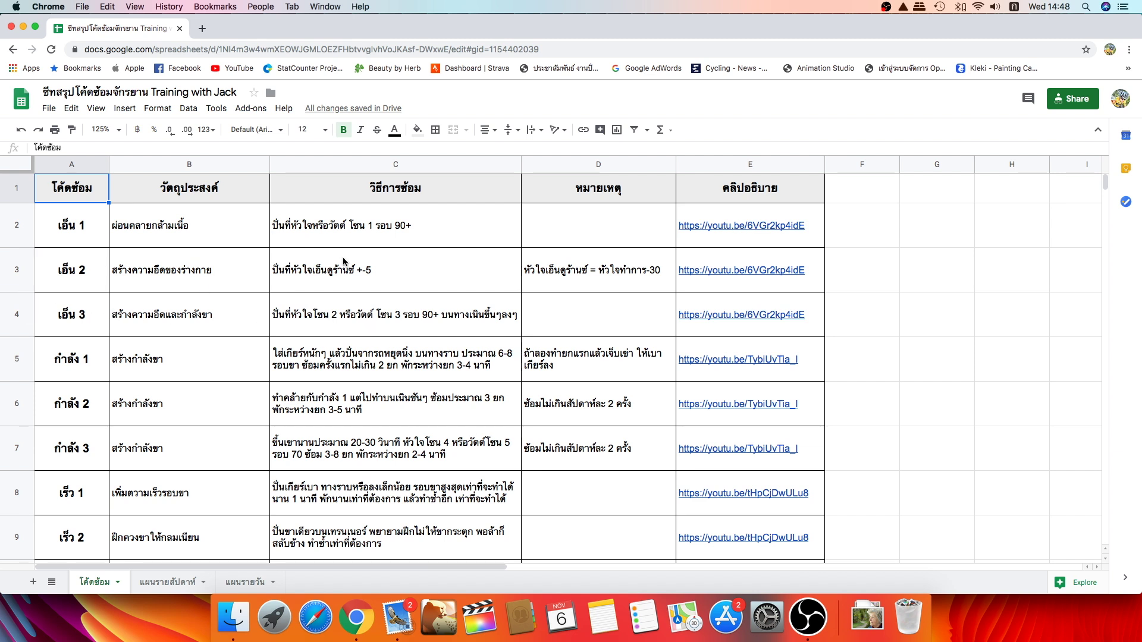
{"action": "left_click", "coordinate": [245, 582]}
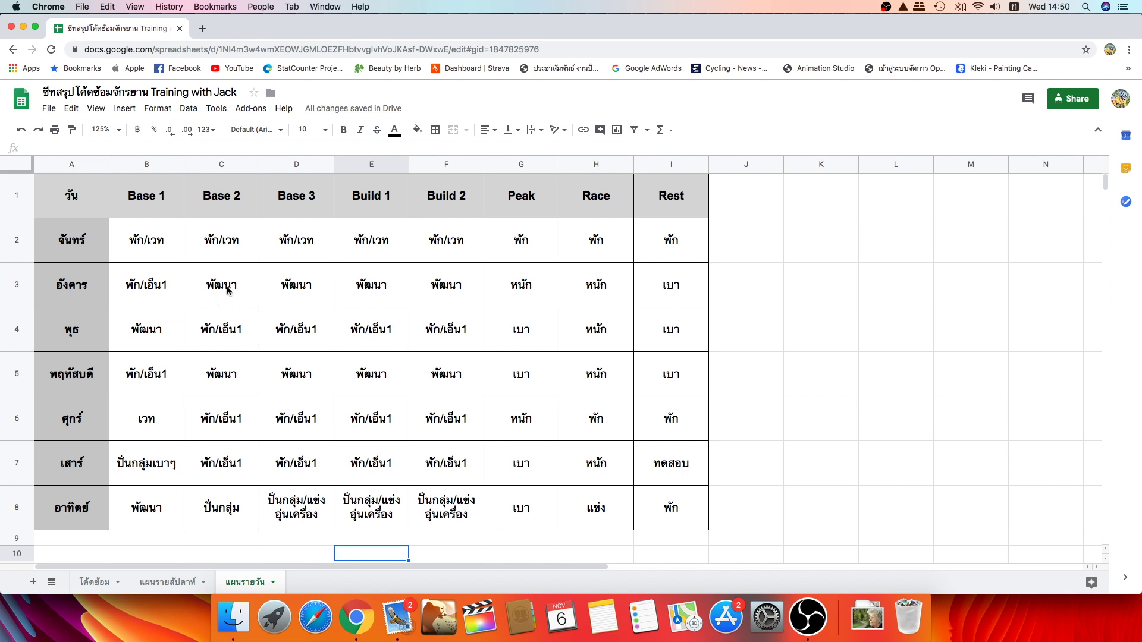
{"action": "left_click", "coordinate": [232, 522]}
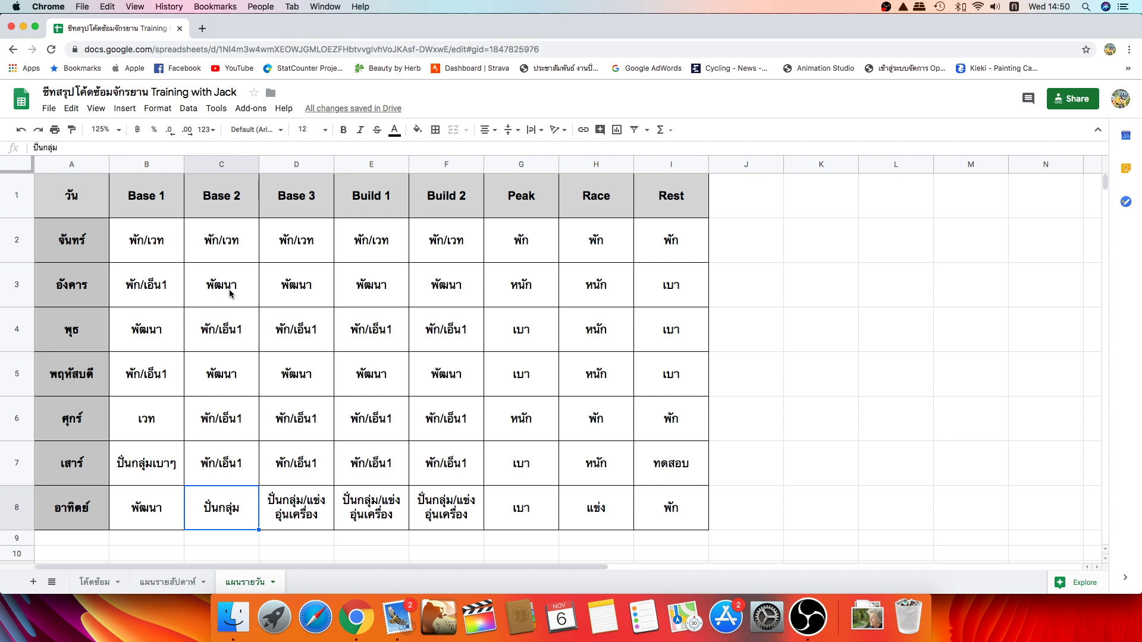
Step: Examine the เอ็น, กำลัง and เร็ว training codes on the โค้ดซ้อม sheet
{"action": "left_click", "coordinate": [86, 584]}
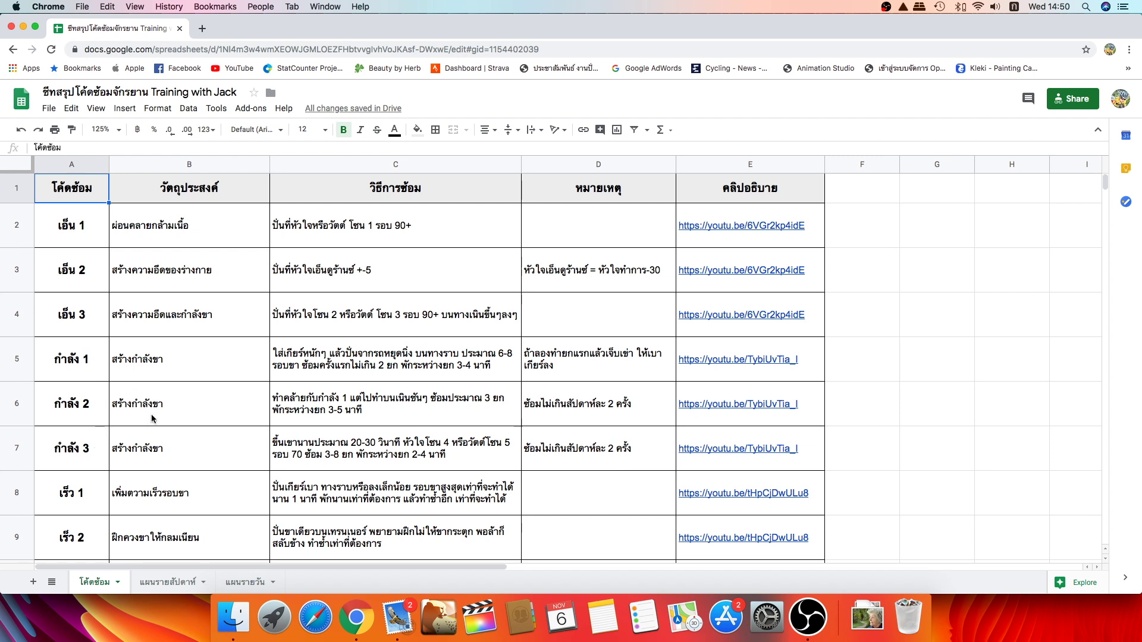
{"action": "scroll", "coordinate": [153, 418], "scroll_direction": "down", "scroll_amount": 1}
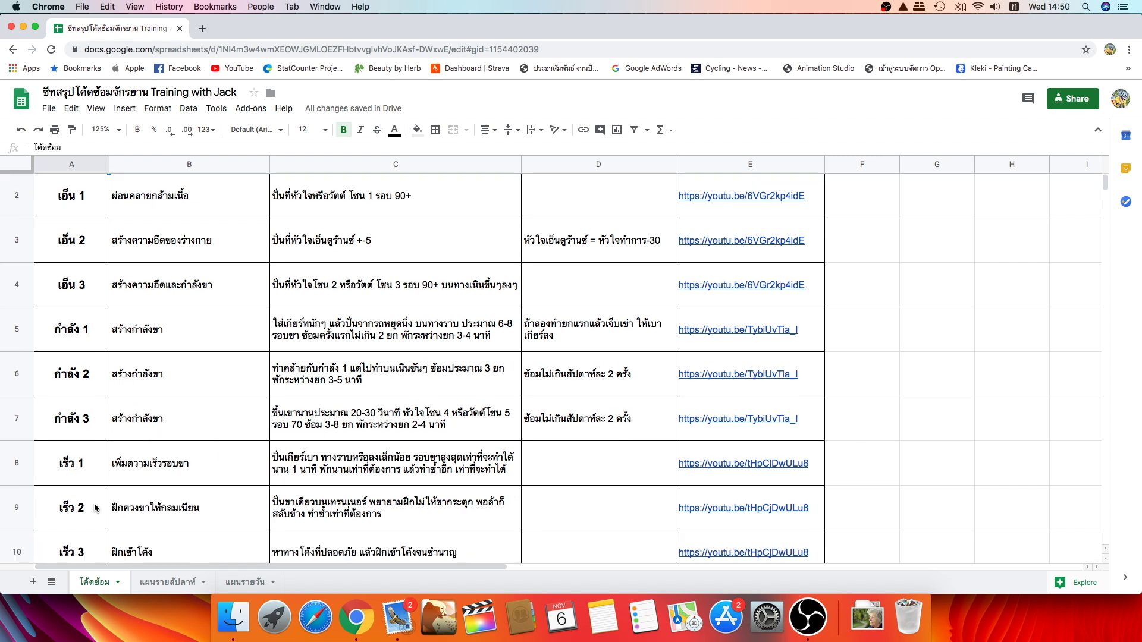
{"action": "scroll", "coordinate": [113, 474], "scroll_direction": "down", "scroll_amount": 2}
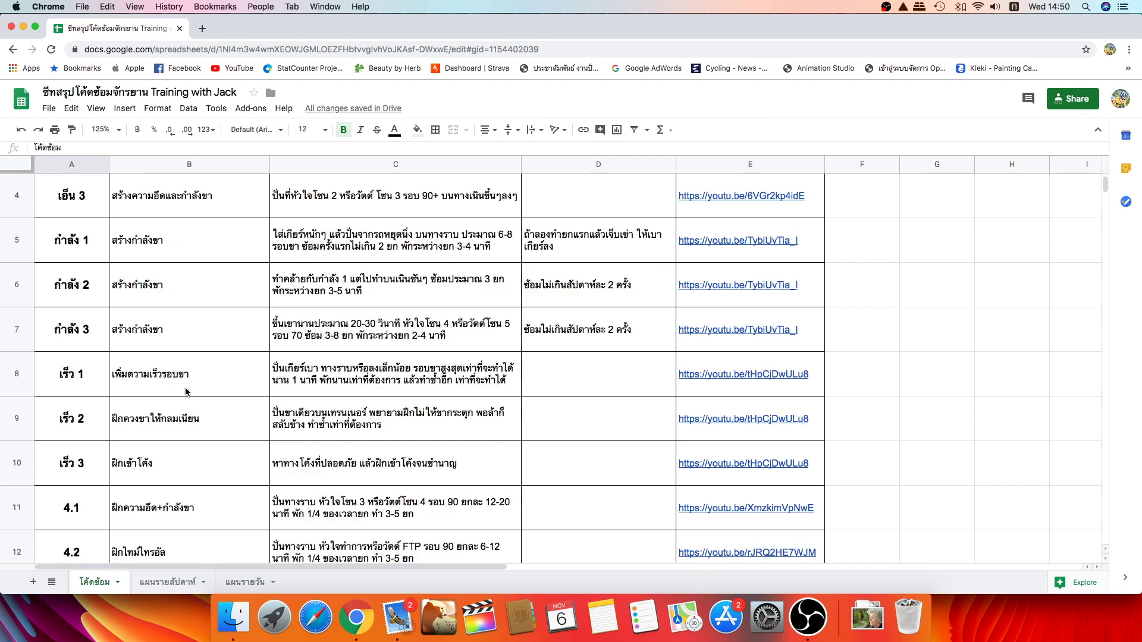
{"action": "scroll", "coordinate": [185, 392], "scroll_direction": "up", "scroll_amount": 3}
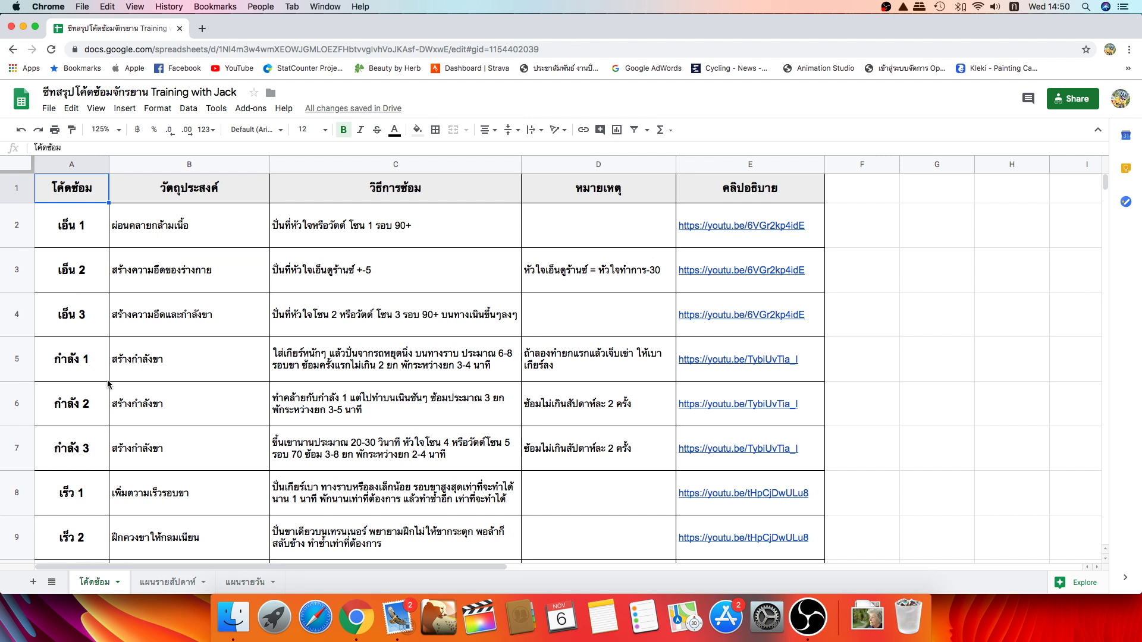
{"action": "scroll", "coordinate": [178, 425], "scroll_direction": "down", "scroll_amount": 2}
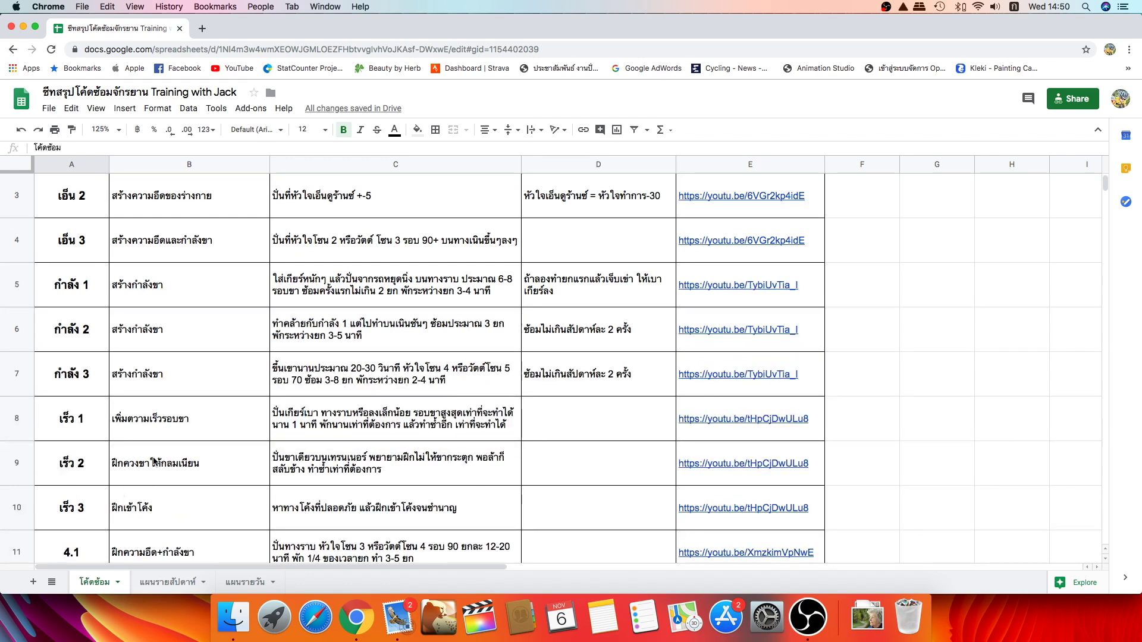
{"action": "scroll", "coordinate": [155, 462], "scroll_direction": "up", "scroll_amount": 1}
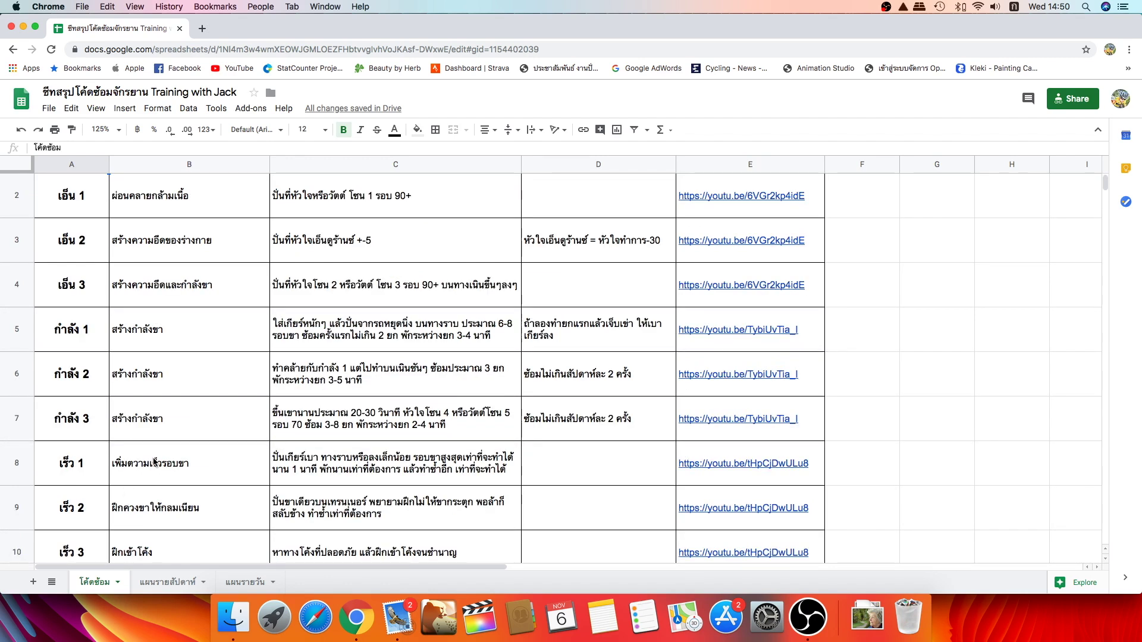
Step: Return to the แผนรายวัน sheet and inspect the Base 3 sessions for Tuesday and Thursday
{"action": "left_click", "coordinate": [245, 581]}
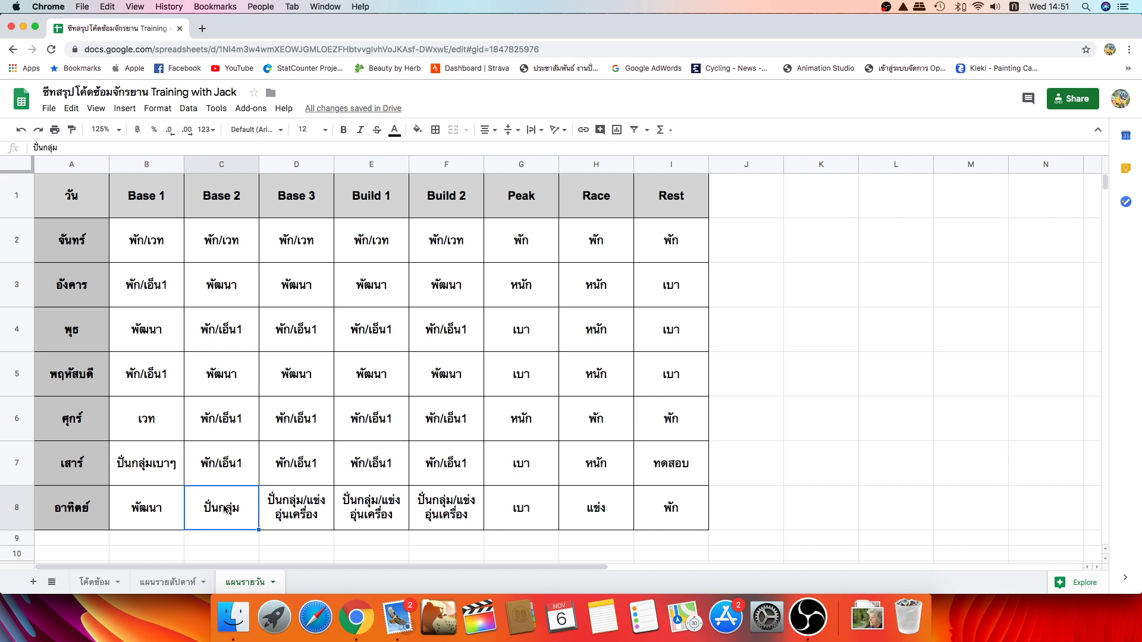
{"action": "left_click", "coordinate": [308, 286]}
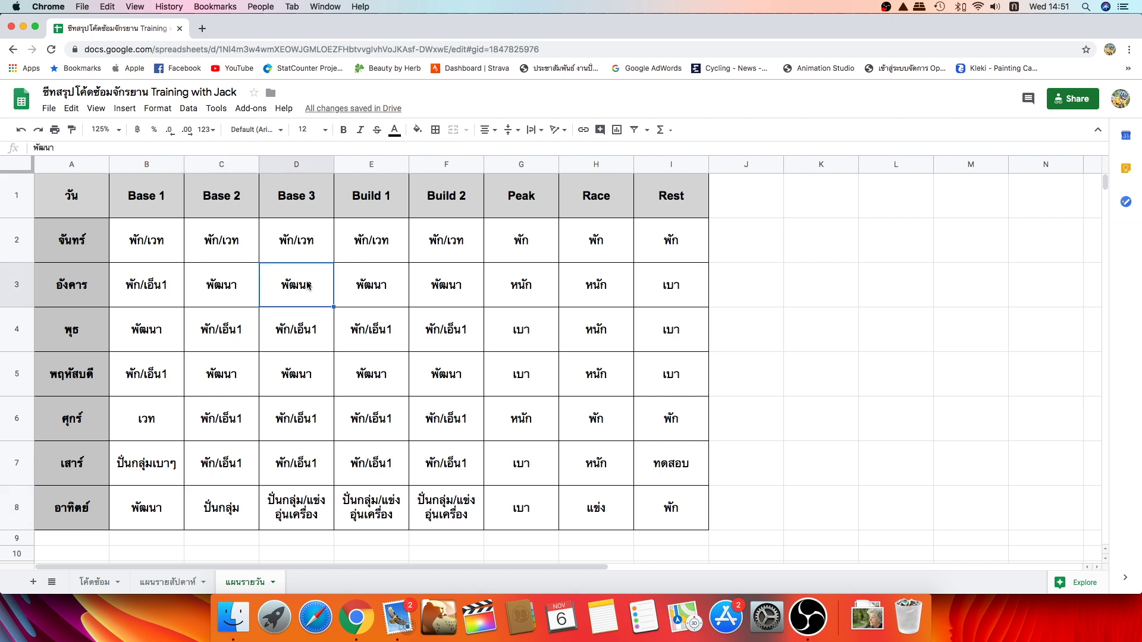
{"action": "left_click", "coordinate": [314, 376]}
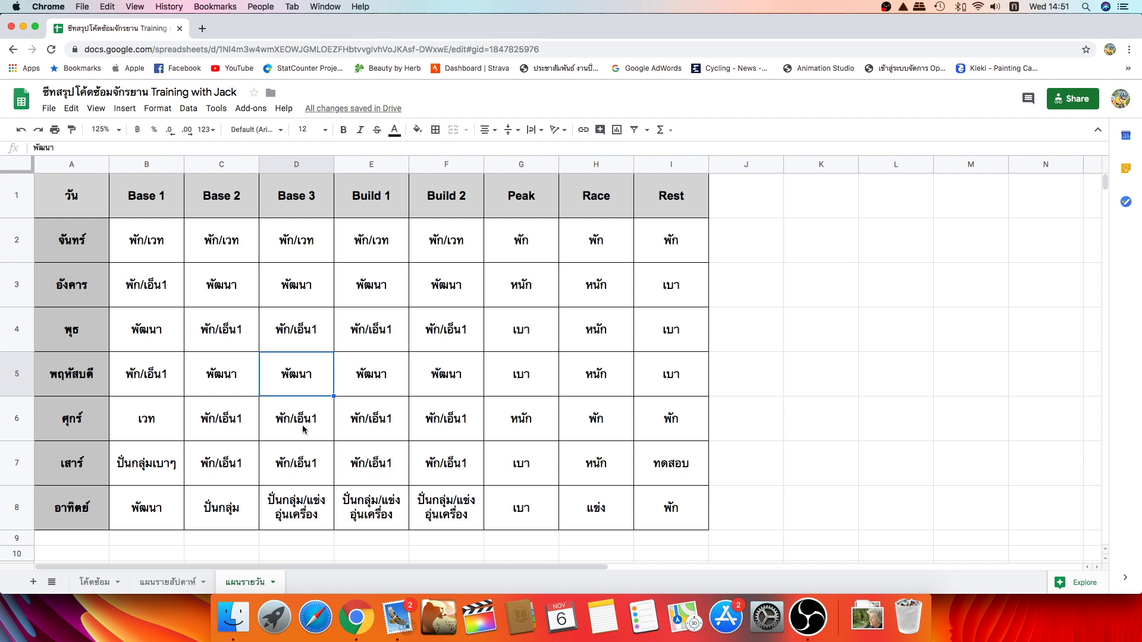
Step: Consult the โค้ดซ้อม sheet again and inspect the Base 3 Sunday session on the แผนรายวัน sheet
{"action": "key", "text": "alt+Up"}
{"action": "key", "text": "alt+Up"}
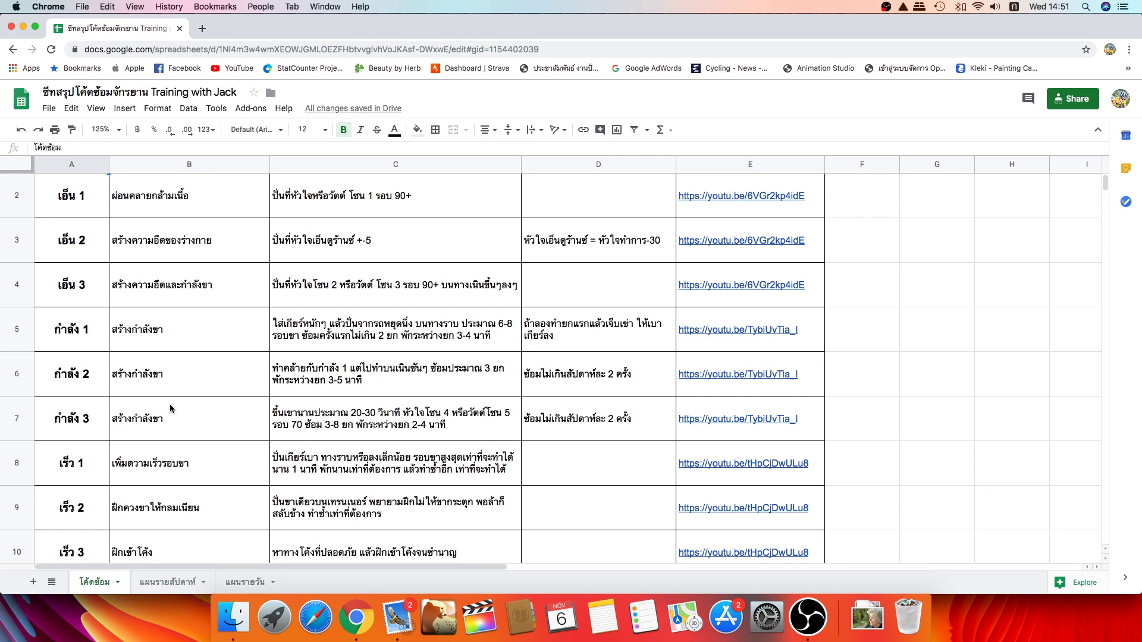
{"action": "left_click", "coordinate": [241, 582]}
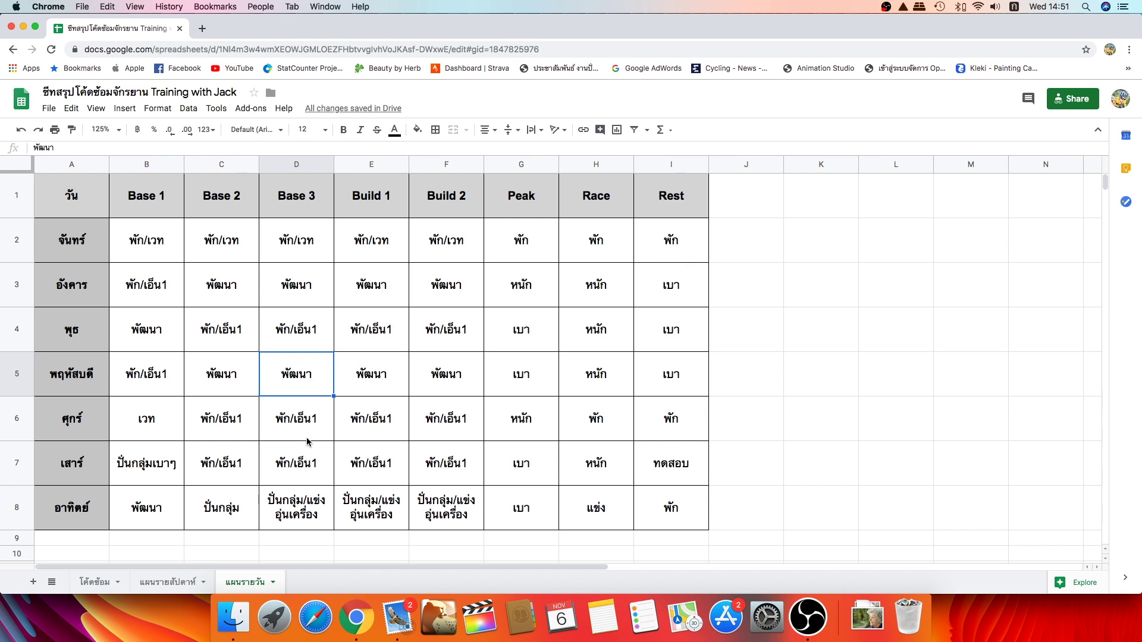
{"action": "left_click", "coordinate": [303, 512]}
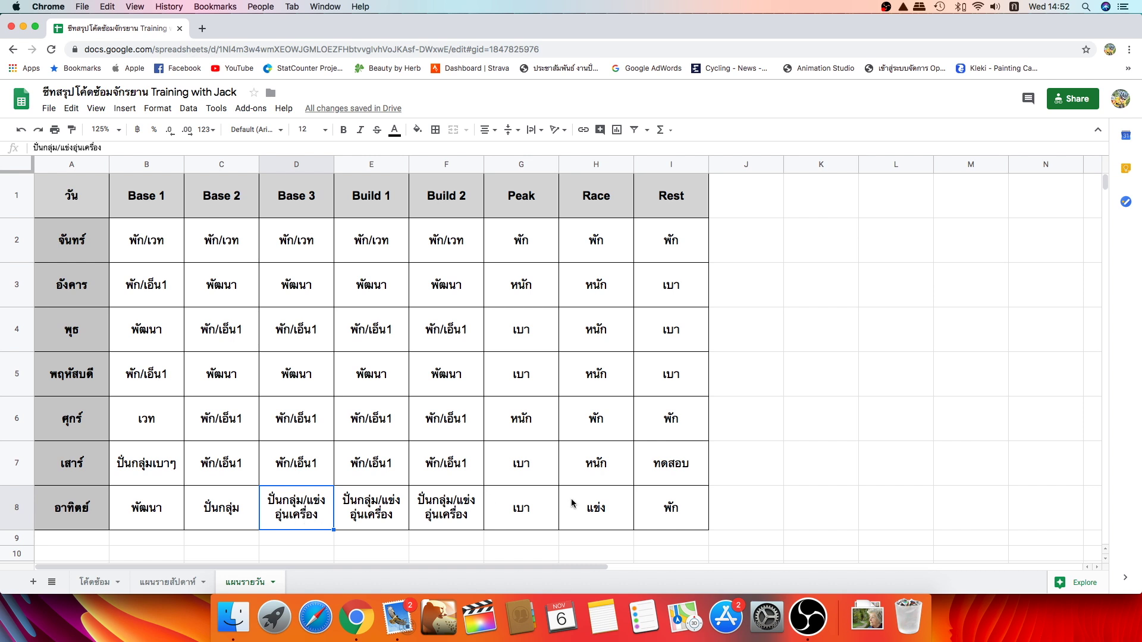
Step: Inspect the Race Sunday session and the Build 1 sessions for Tuesday and Thursday in the daily plan
{"action": "left_click", "coordinate": [597, 515]}
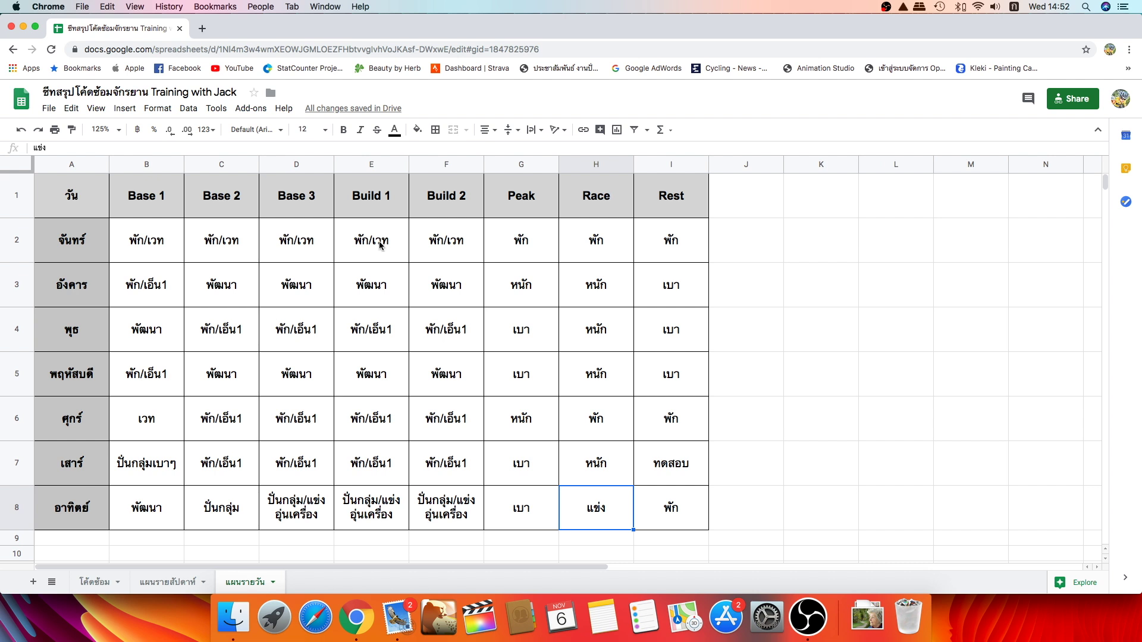
{"action": "left_click", "coordinate": [386, 290]}
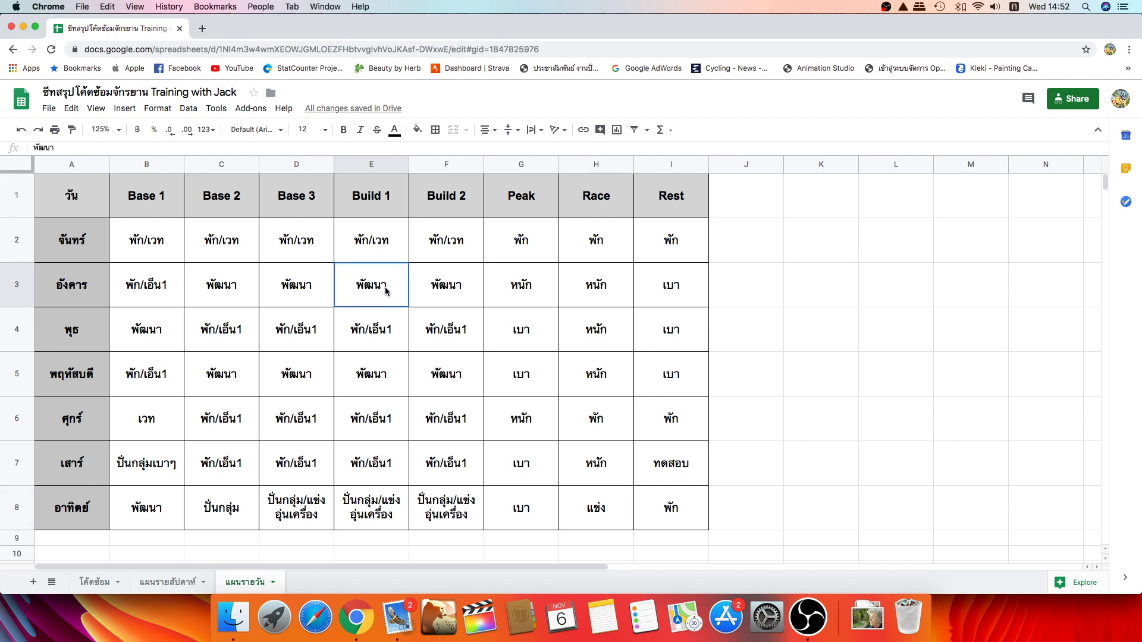
{"action": "left_click", "coordinate": [379, 385]}
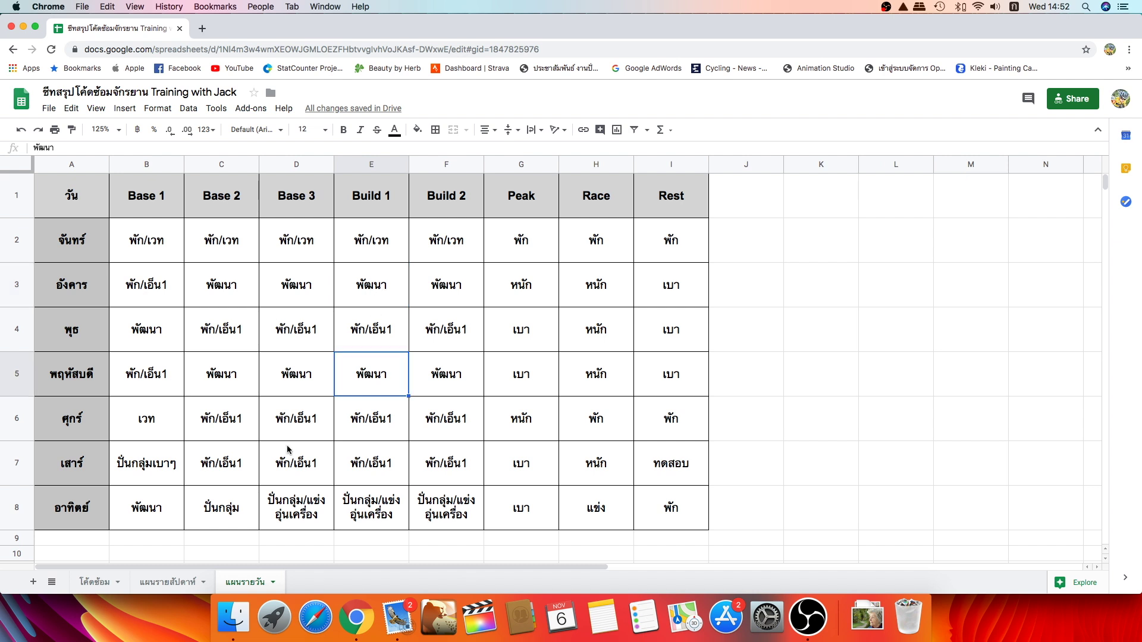
Step: Read through the training codes on the โค้ดซ้อม sheet from เร็ว 1 to ทดสอบ, focusing on the 4.x and 5.x codes
{"action": "left_click", "coordinate": [94, 582]}
{"action": "scroll", "coordinate": [315, 408], "scroll_direction": "down", "scroll_amount": 2}
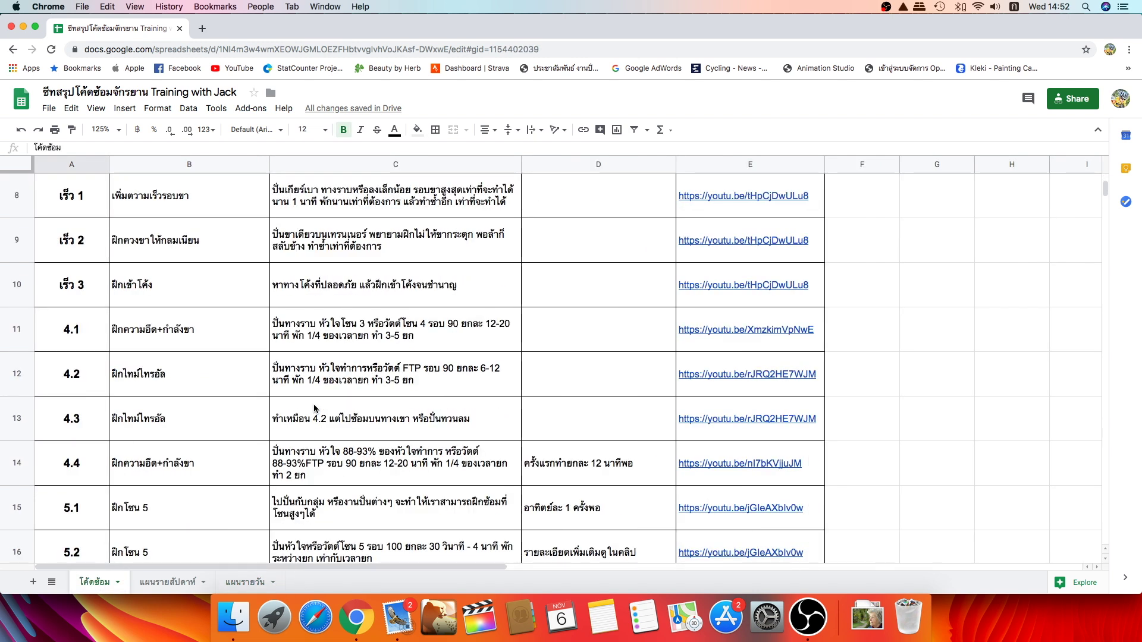
{"action": "scroll", "coordinate": [315, 408], "scroll_direction": "down", "scroll_amount": 2}
{"action": "scroll", "coordinate": [315, 408], "scroll_direction": "down", "scroll_amount": 1}
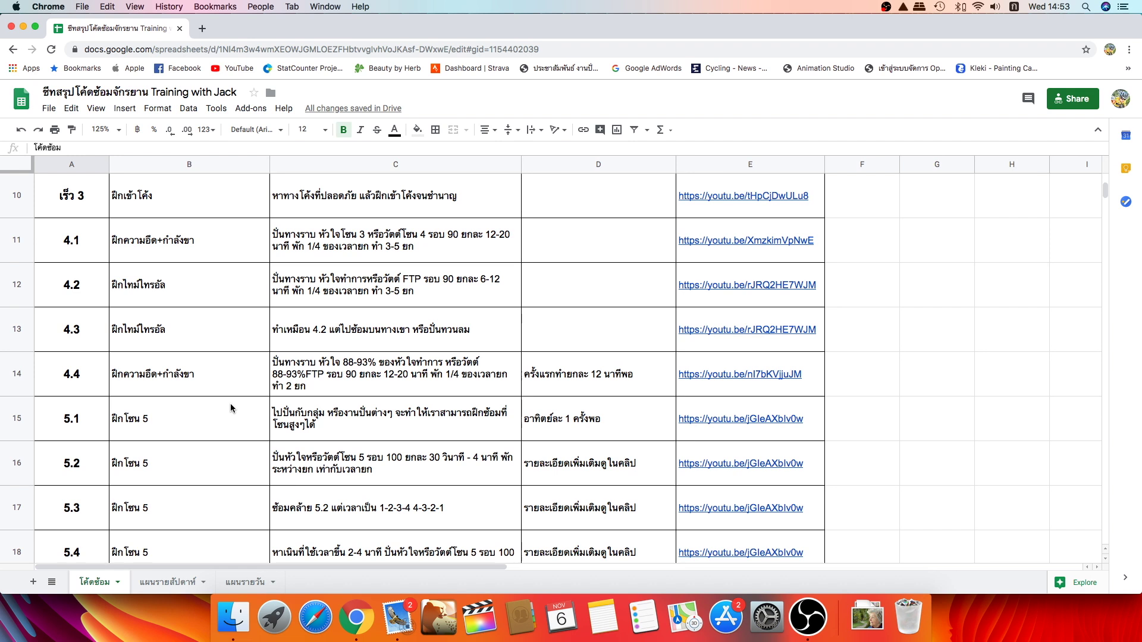
{"action": "scroll", "coordinate": [232, 408], "scroll_direction": "down", "scroll_amount": 2}
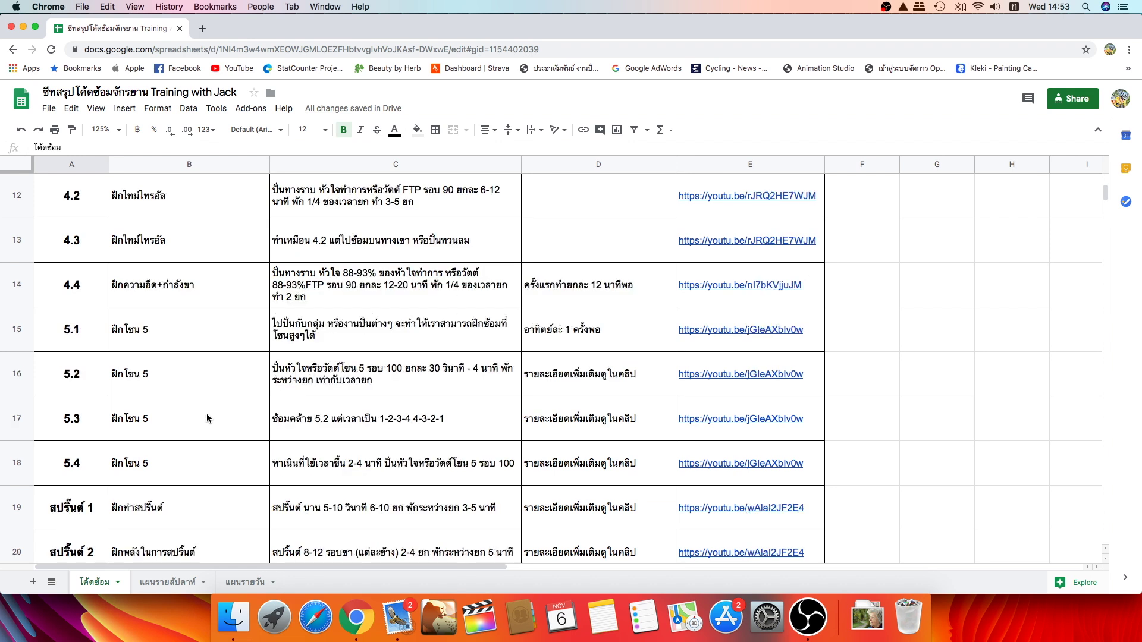
{"action": "scroll", "coordinate": [207, 417], "scroll_direction": "down", "scroll_amount": 4}
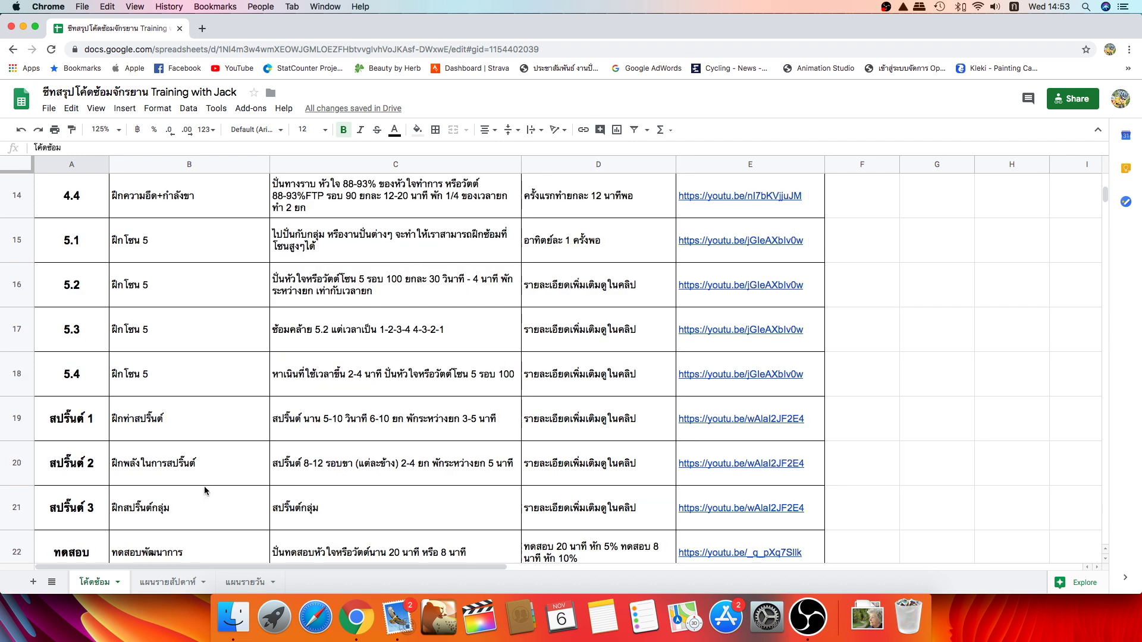
{"action": "scroll", "coordinate": [210, 401], "scroll_direction": "up", "scroll_amount": 3}
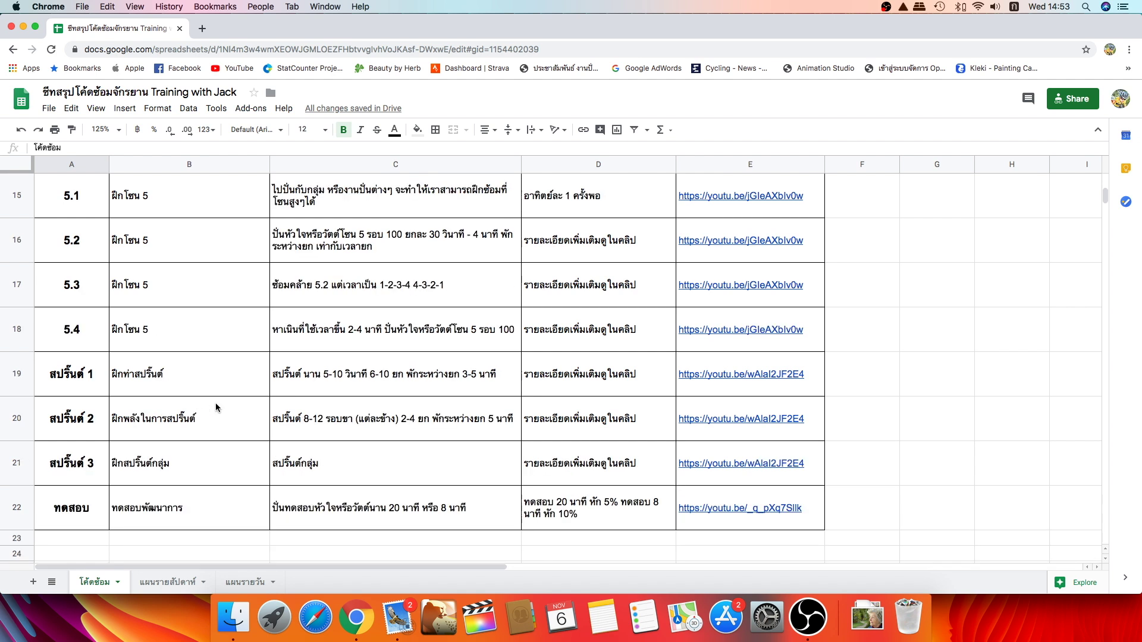
{"action": "scroll", "coordinate": [214, 389], "scroll_direction": "up", "scroll_amount": 5}
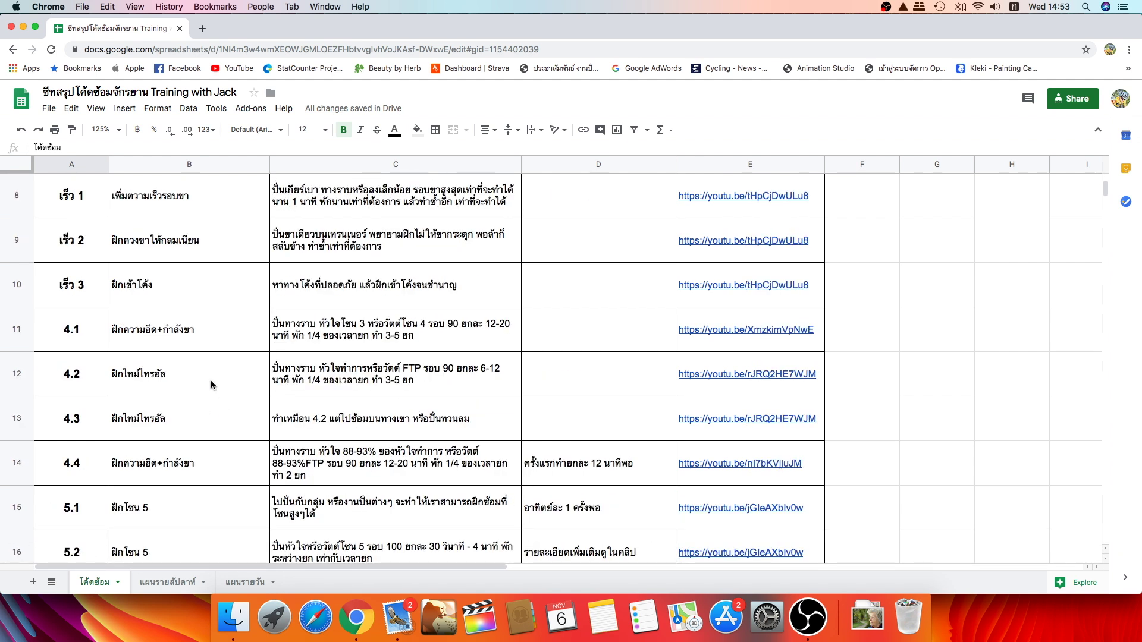
{"action": "scroll", "coordinate": [211, 381], "scroll_direction": "down", "scroll_amount": 2}
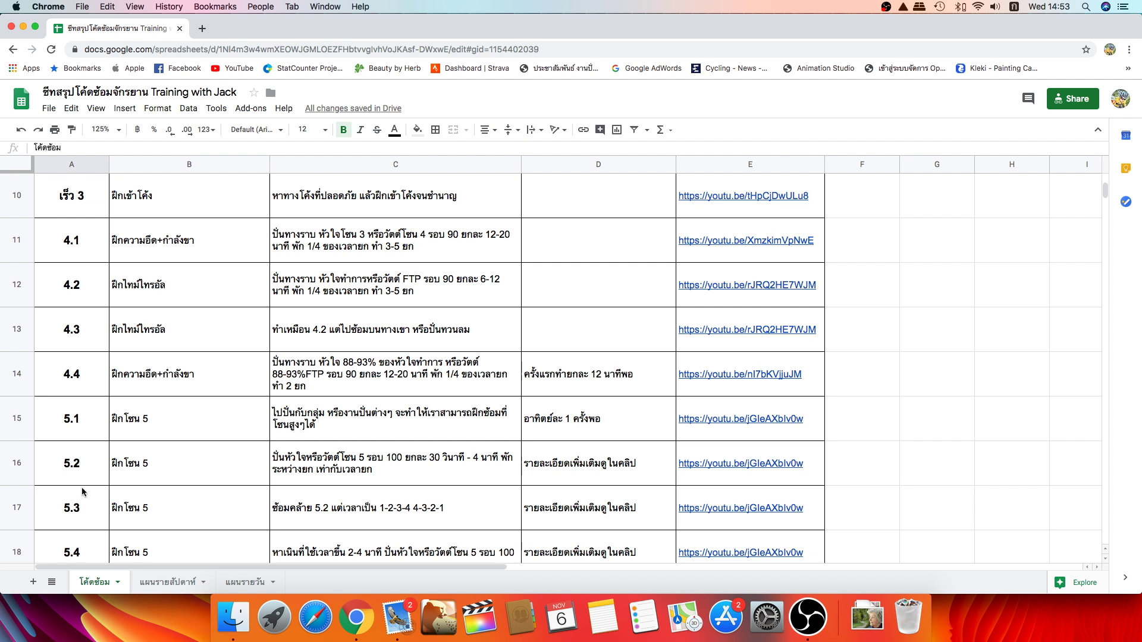
{"action": "scroll", "coordinate": [228, 443], "scroll_direction": "down", "scroll_amount": 1}
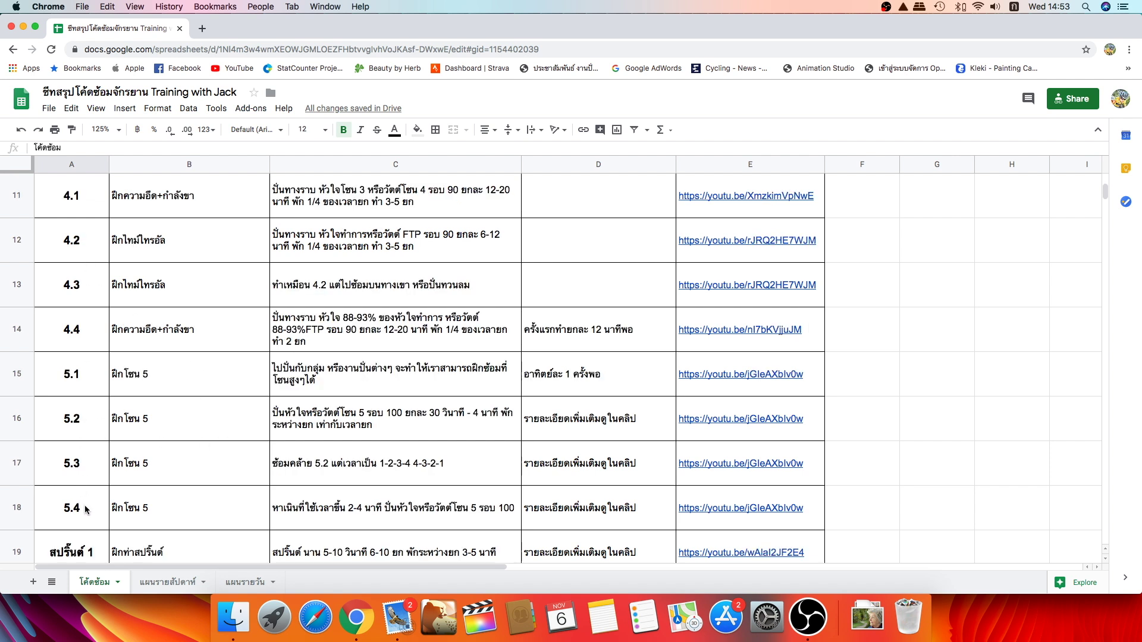
{"action": "scroll", "coordinate": [109, 502], "scroll_direction": "down", "scroll_amount": 1}
{"action": "scroll", "coordinate": [248, 381], "scroll_direction": "up", "scroll_amount": 4}
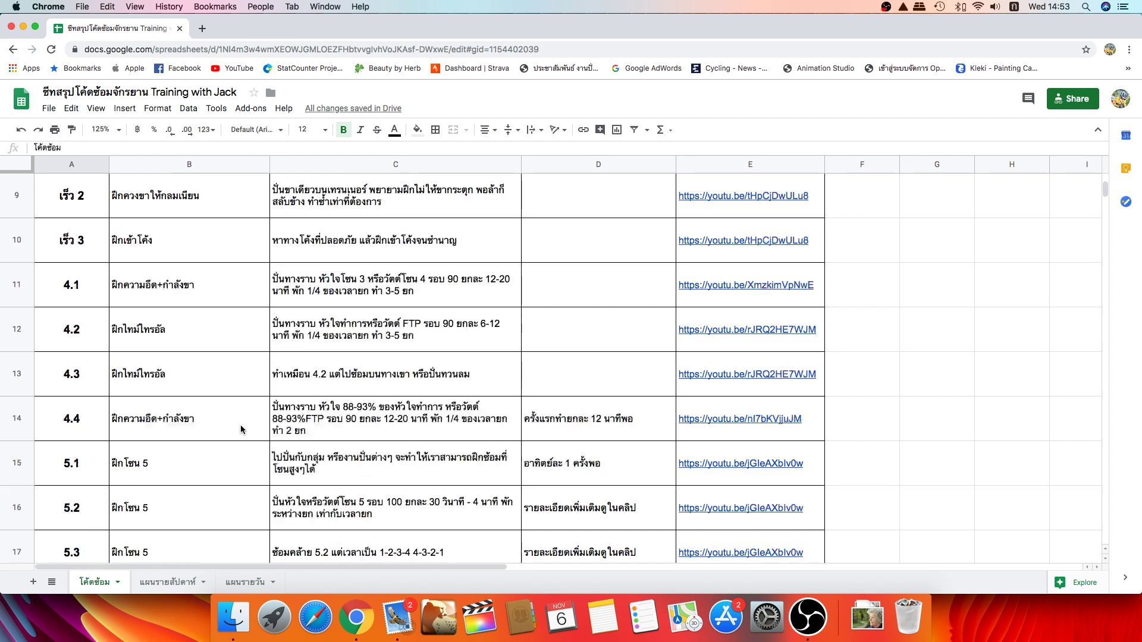
Step: Go back to the แผนรายวัน sheet and inspect the Sunday sessions of Build 1 and Build 2
{"action": "key", "text": "alt+Down"}
{"action": "key", "text": "alt+Down"}
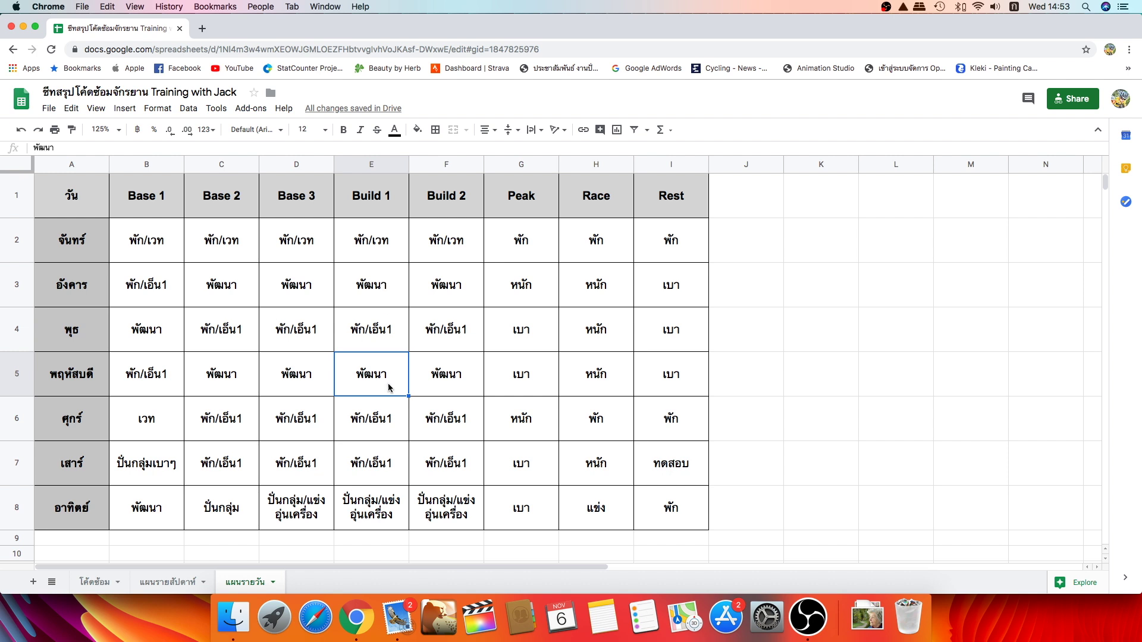
{"action": "left_click", "coordinate": [385, 516]}
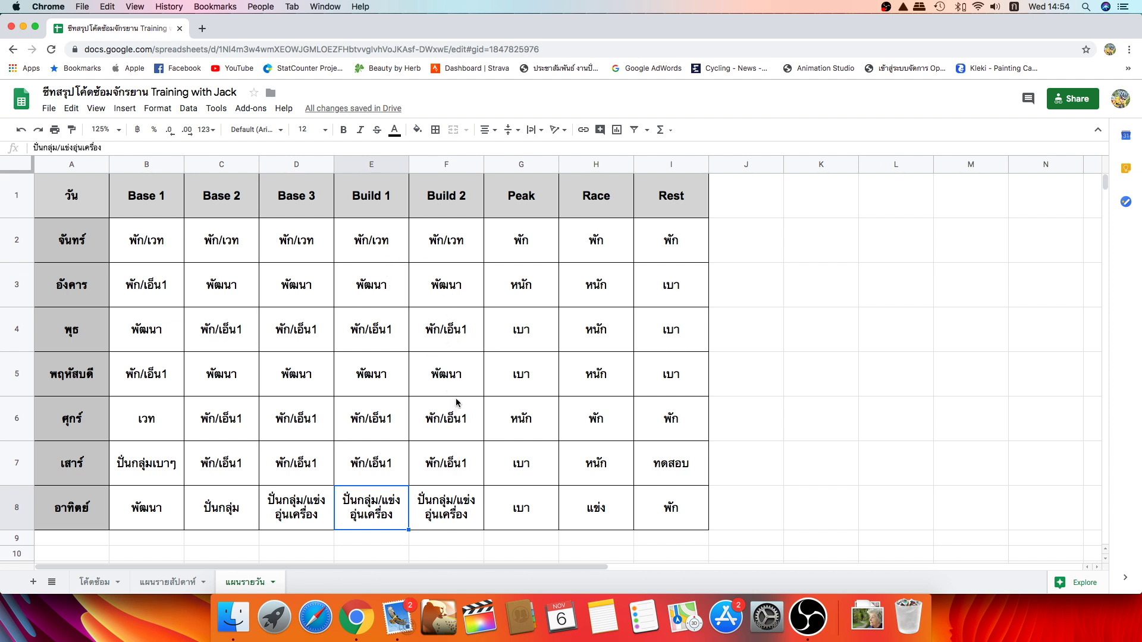
{"action": "left_click", "coordinate": [447, 515]}
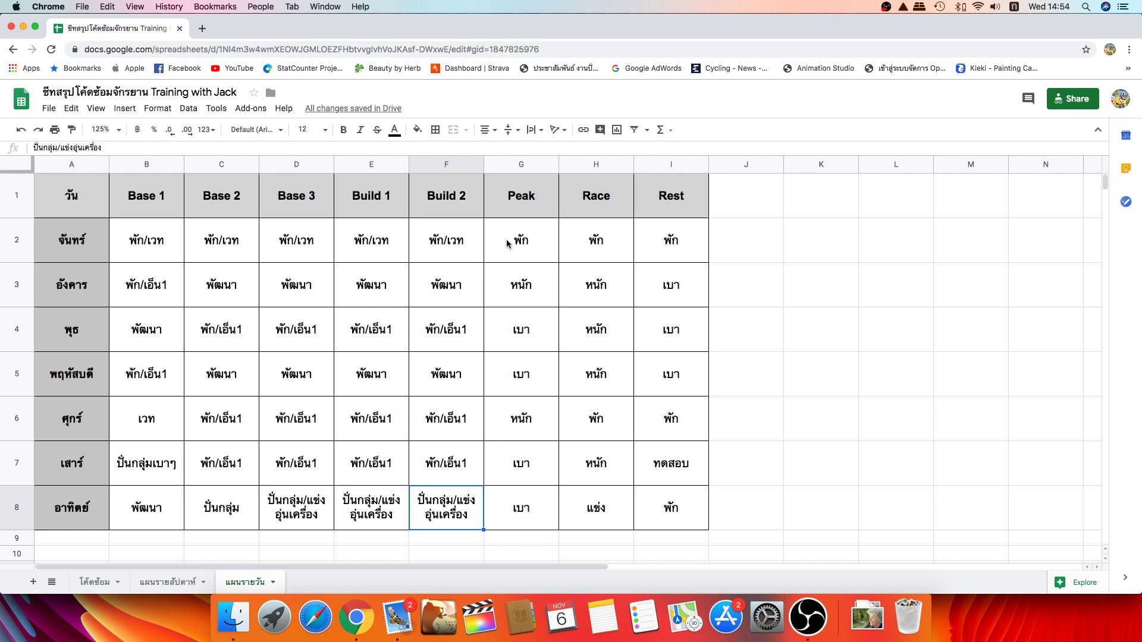
Step: Inspect the Peak column's sessions from Tuesday to Friday in the daily plan
{"action": "scroll", "coordinate": [470, 246], "scroll_direction": "right", "scroll_amount": 3}
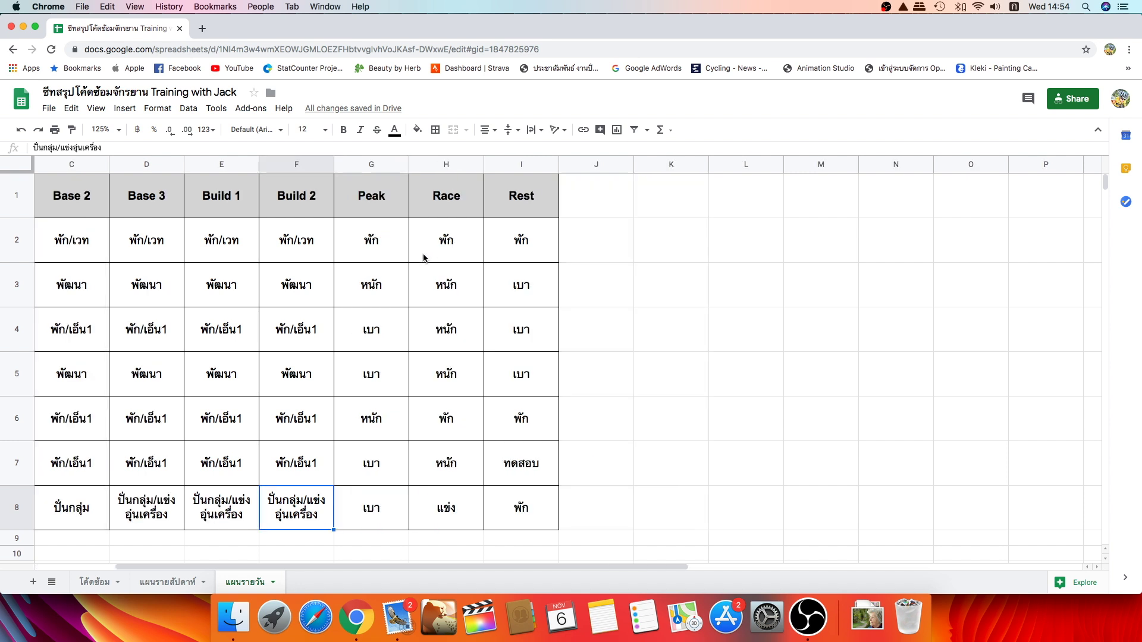
{"action": "scroll", "coordinate": [425, 258], "scroll_direction": "left", "scroll_amount": 3}
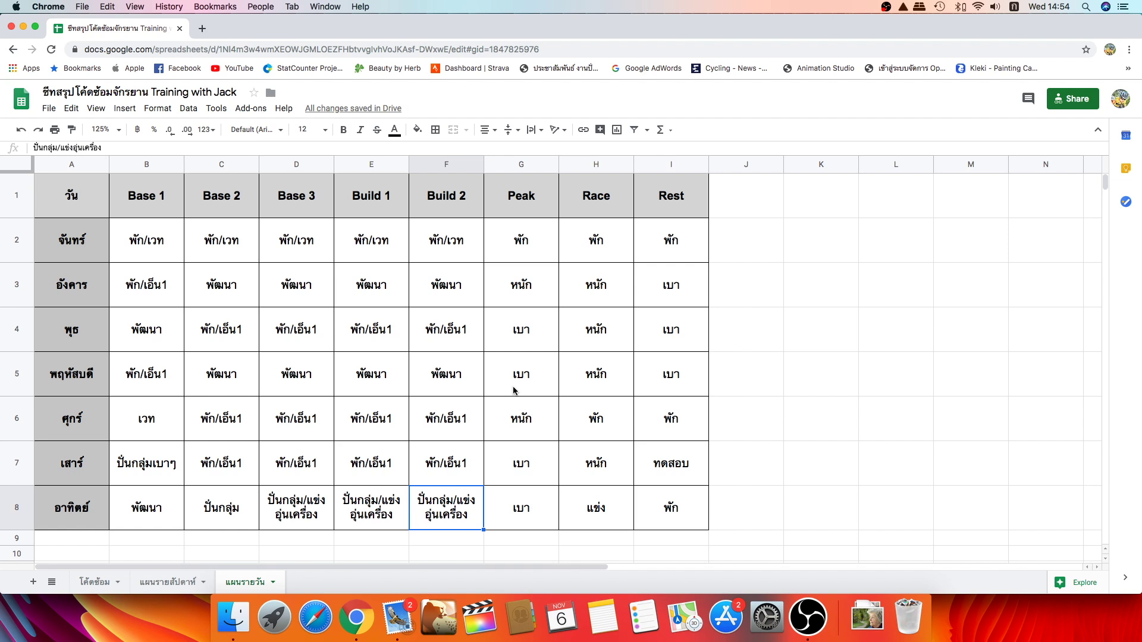
{"action": "left_click", "coordinate": [541, 289]}
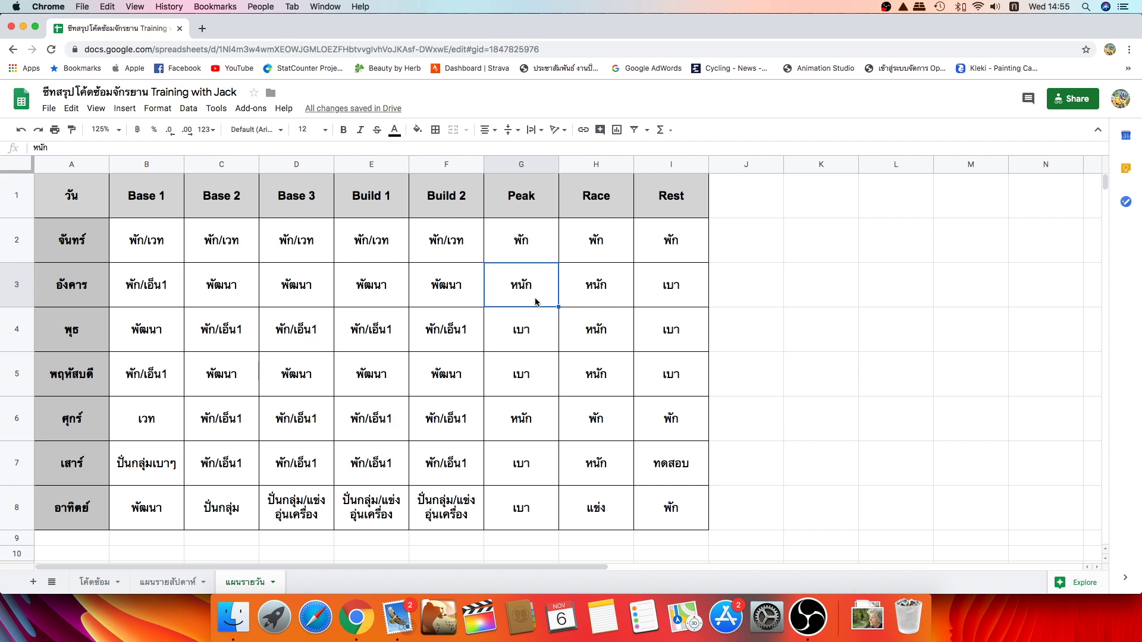
{"action": "left_click", "coordinate": [536, 343]}
{"action": "left_click", "coordinate": [538, 292]}
{"action": "left_click", "coordinate": [539, 388]}
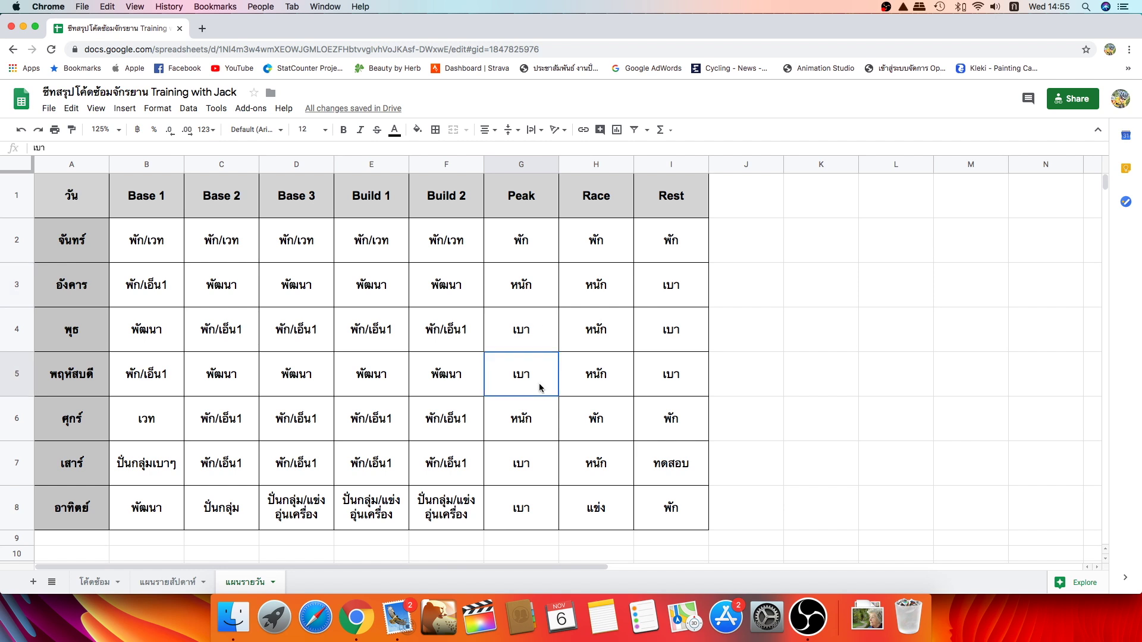
{"action": "left_click", "coordinate": [537, 421]}
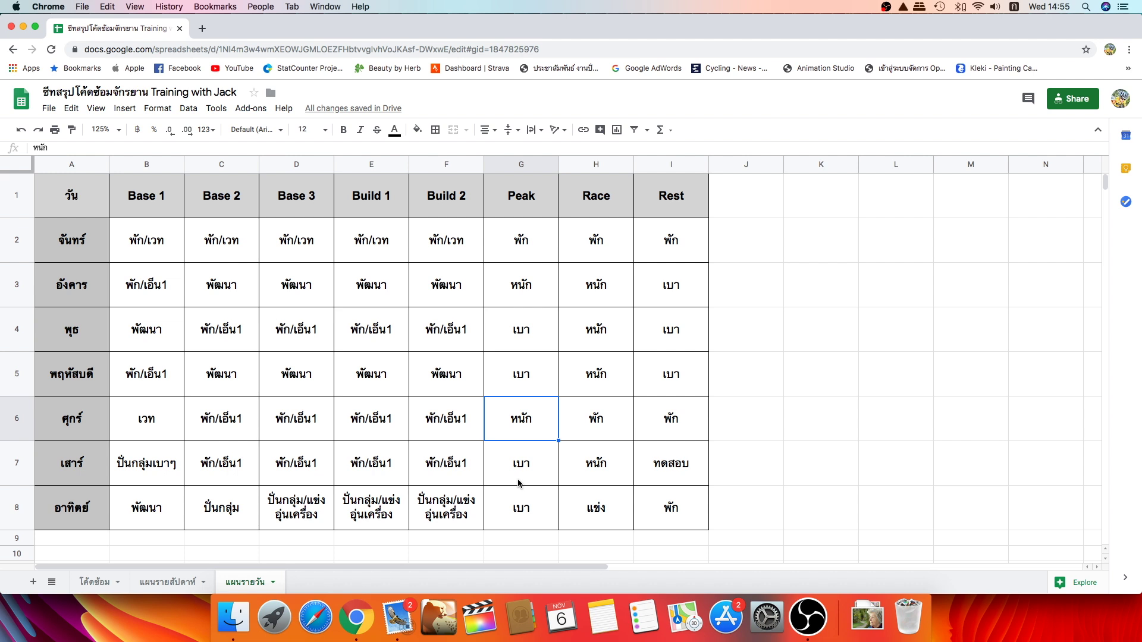
Step: Inspect the Race column's sessions from Monday to Thursday in the daily plan, comparing Tuesday with the Peak column's
{"action": "left_click", "coordinate": [608, 247]}
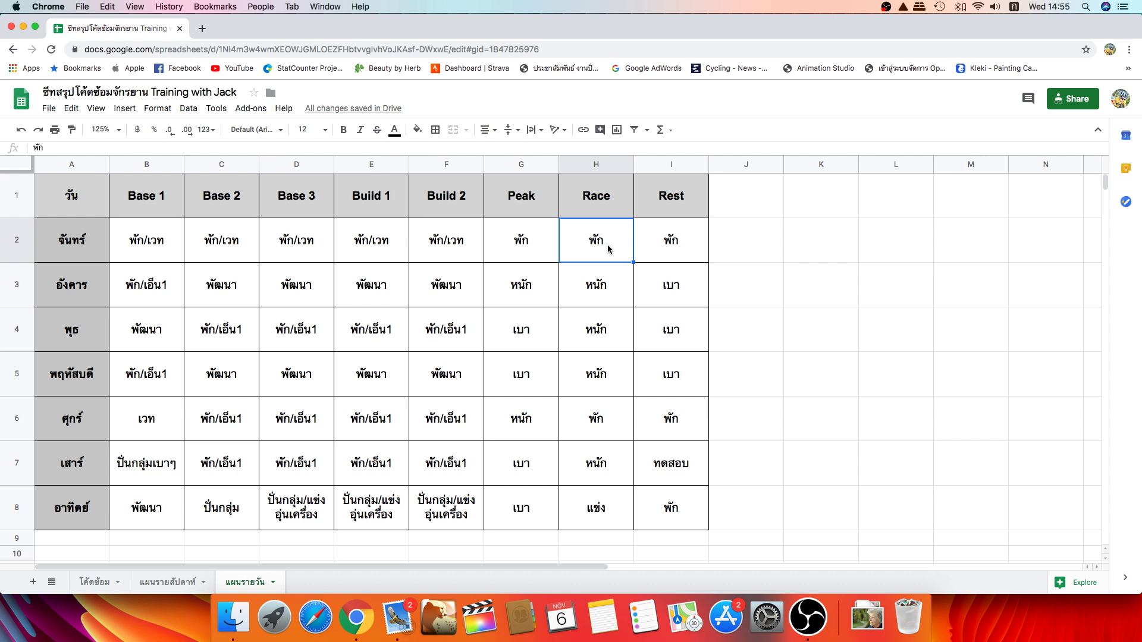
{"action": "left_click", "coordinate": [610, 291]}
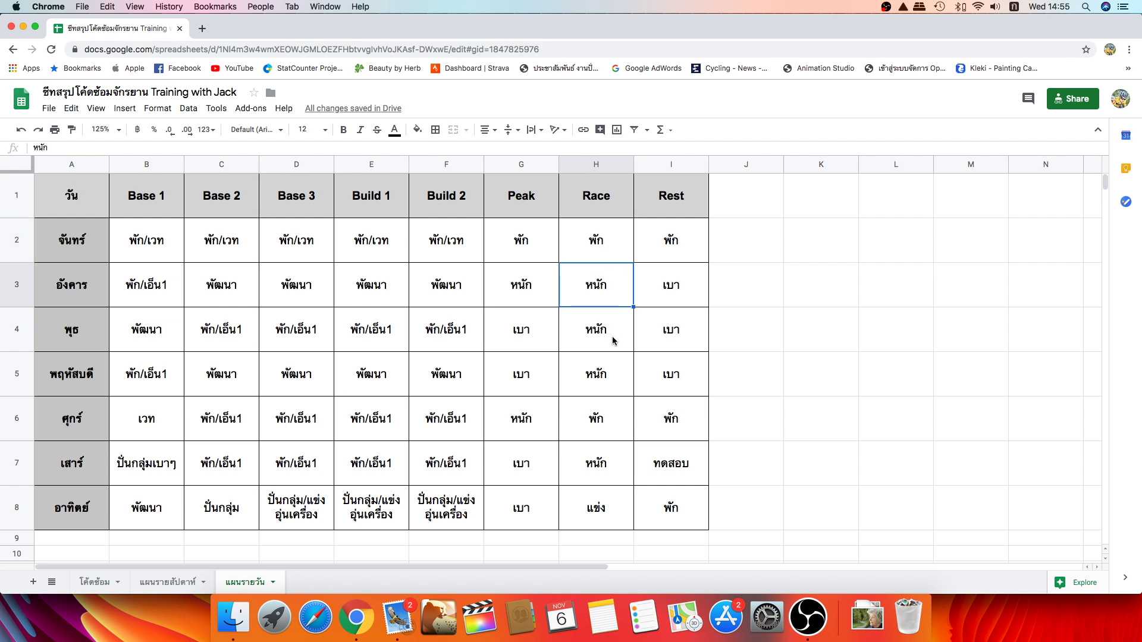
{"action": "left_click", "coordinate": [611, 384]}
{"action": "left_click", "coordinate": [609, 292]}
{"action": "left_click", "coordinate": [618, 339]}
{"action": "left_click", "coordinate": [604, 375]}
{"action": "key", "text": "Up"}
{"action": "key", "text": "Up"}
{"action": "left_click", "coordinate": [511, 304]}
{"action": "left_click", "coordinate": [594, 301]}
Step: Inspect the Race column's Friday, Saturday and Sunday sessions in the daily plan
{"action": "left_click", "coordinate": [598, 428]}
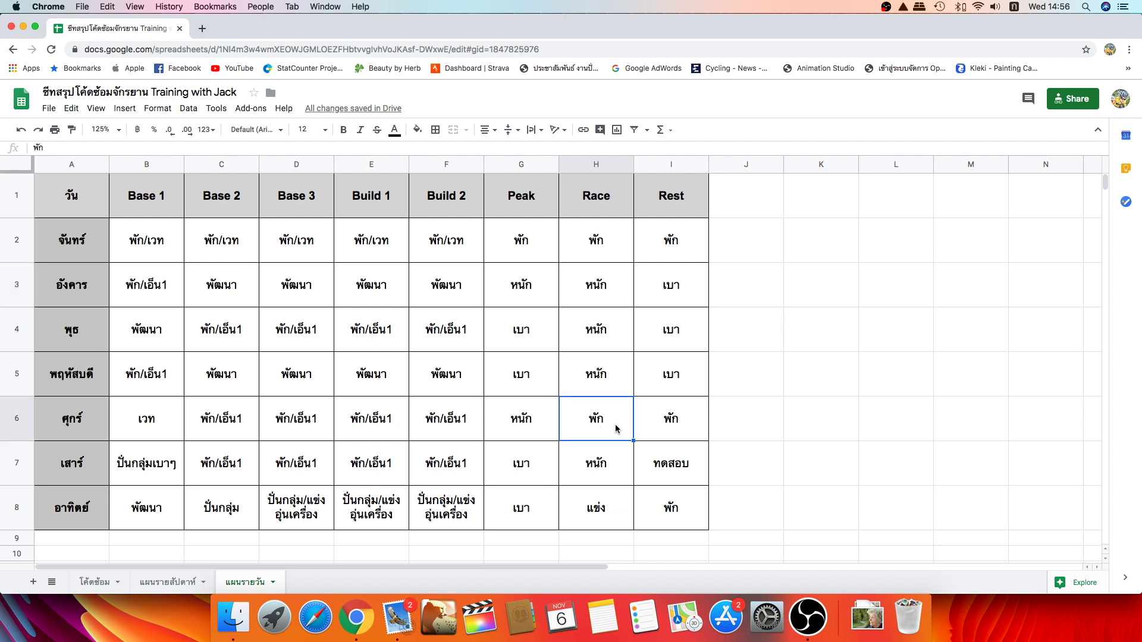
{"action": "left_click", "coordinate": [597, 475]}
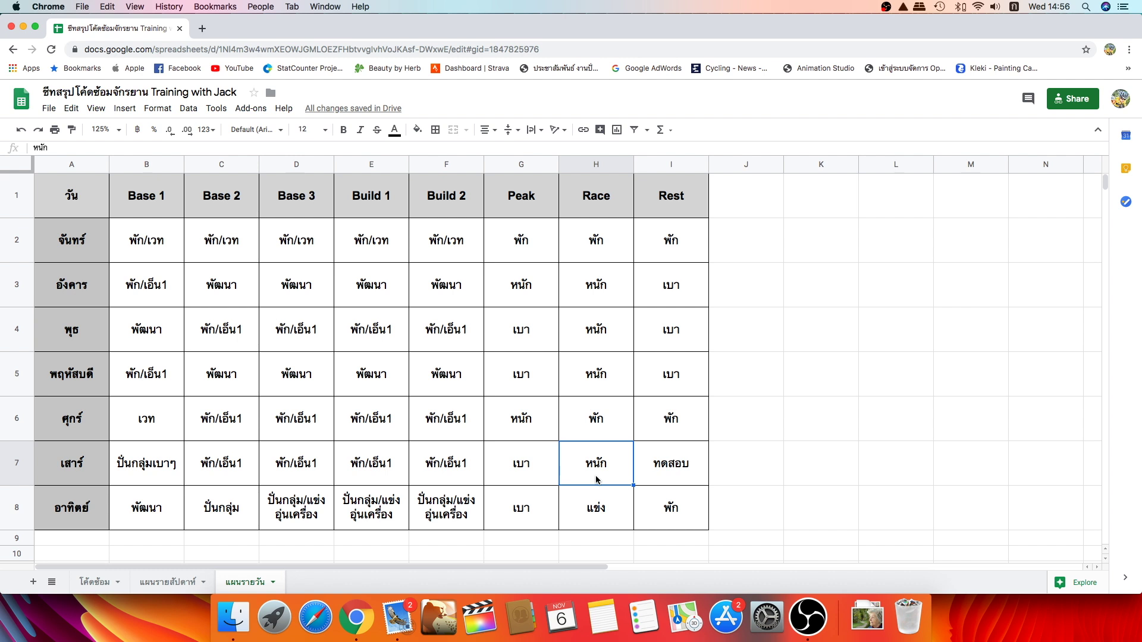
{"action": "left_click", "coordinate": [598, 508]}
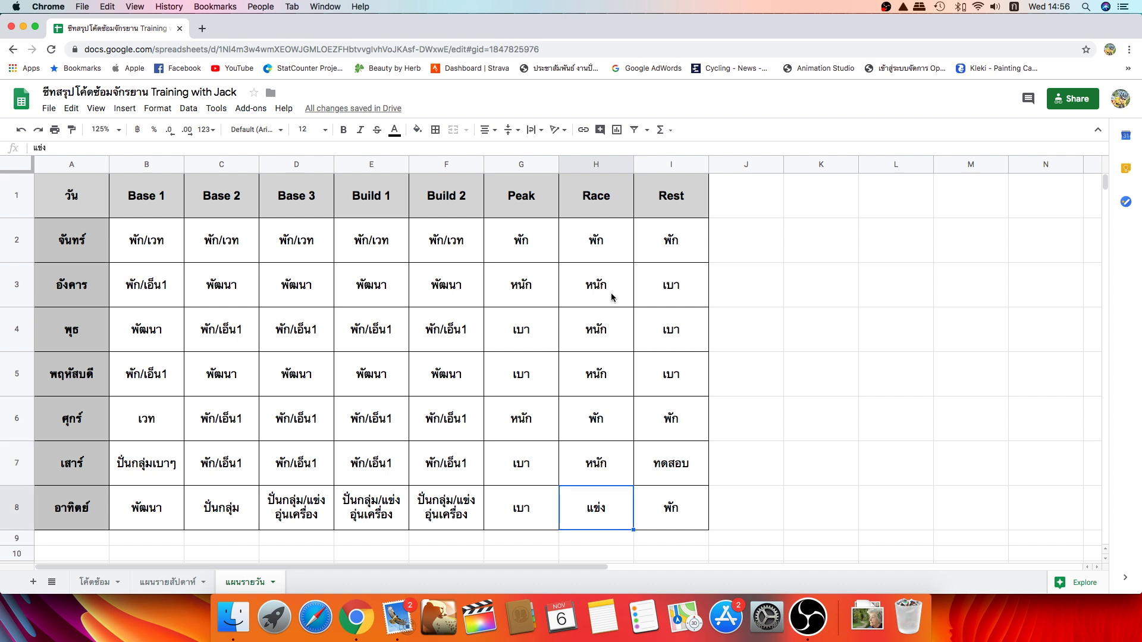
Step: Inspect the Rest column's Monday session and go over its Tuesday, Wednesday and Thursday sessions in the daily plan
{"action": "left_click", "coordinate": [655, 253]}
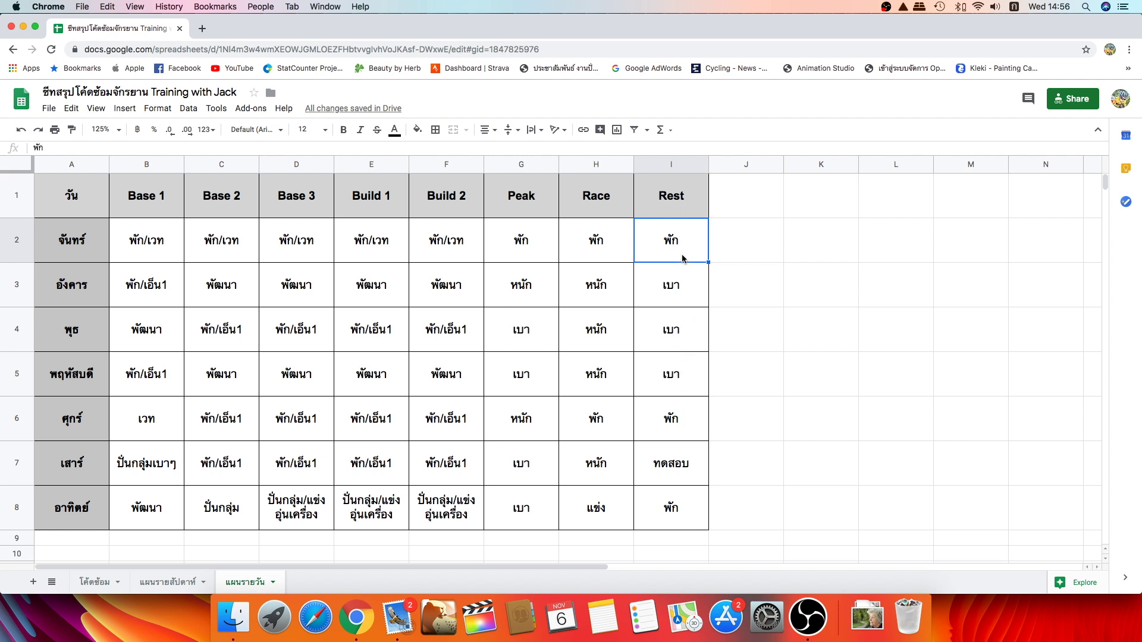
{"action": "left_click", "coordinate": [687, 293]}
{"action": "left_click", "coordinate": [683, 331]}
{"action": "left_click", "coordinate": [689, 377]}
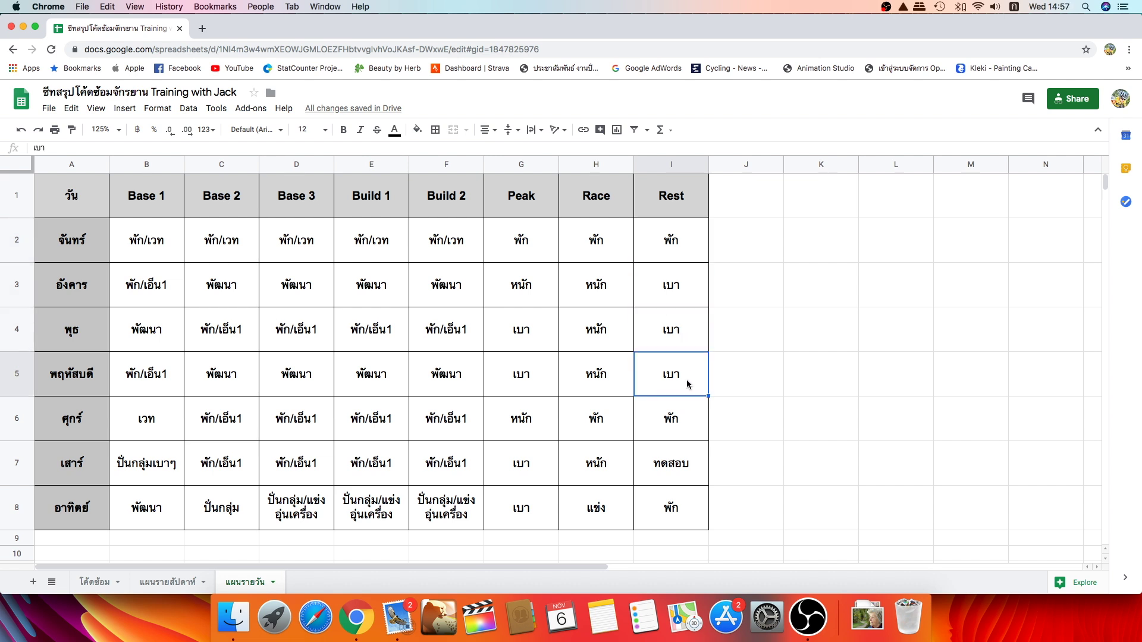
{"action": "left_click", "coordinate": [687, 287]}
{"action": "left_click", "coordinate": [683, 331]}
{"action": "left_click", "coordinate": [678, 383]}
{"action": "left_click", "coordinate": [676, 303]}
{"action": "left_click", "coordinate": [678, 343]}
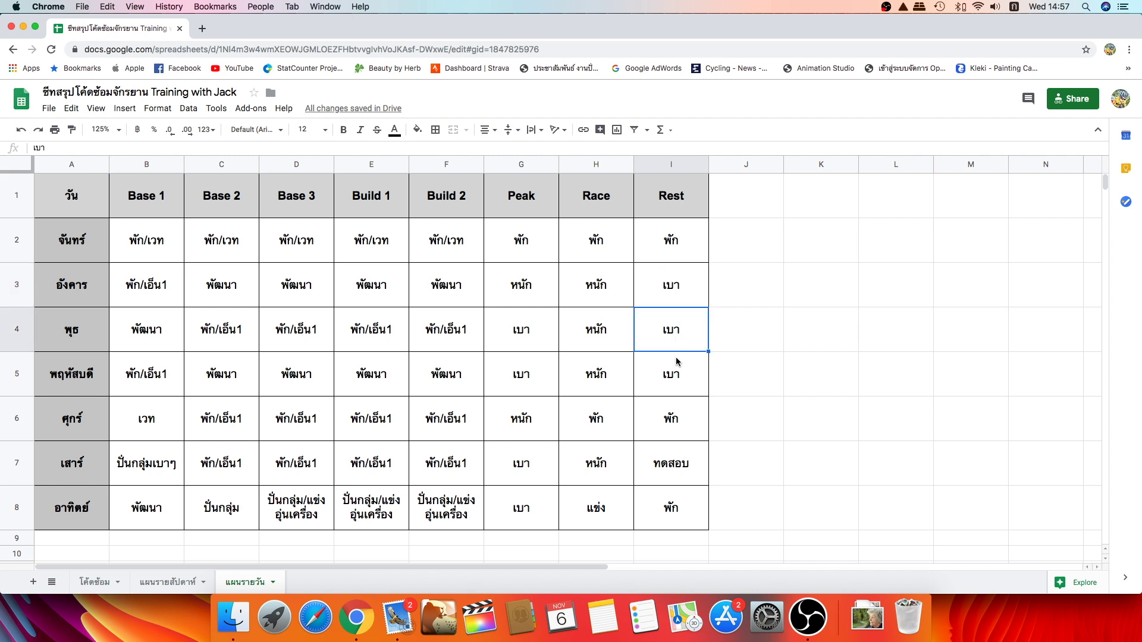
{"action": "left_click", "coordinate": [678, 367]}
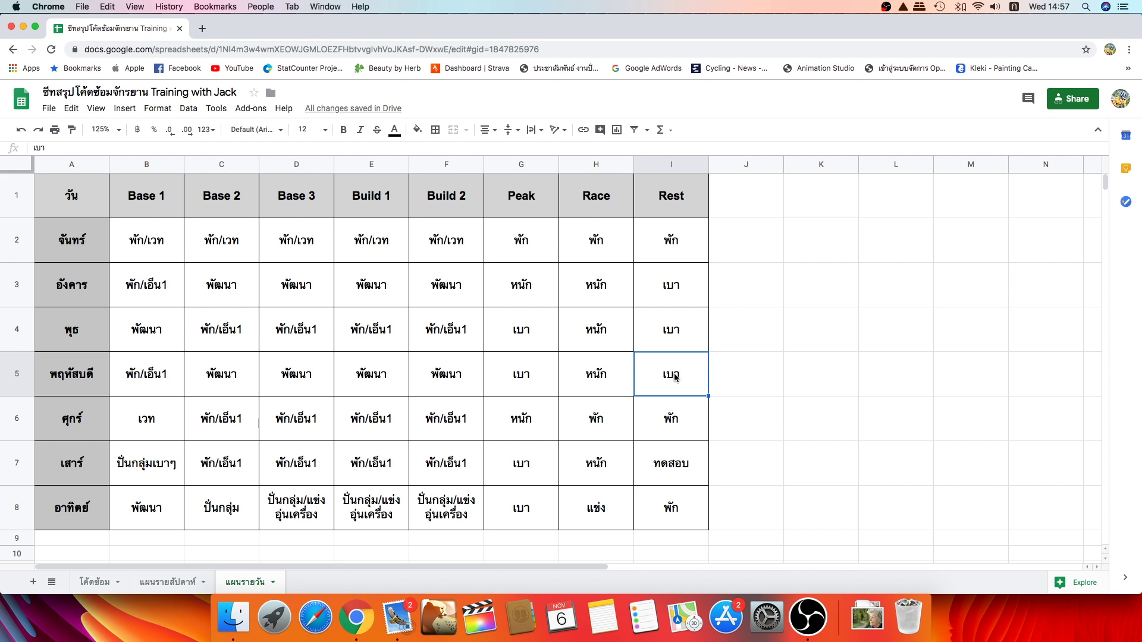
Step: Inspect the Rest column's Saturday session and return to its Wednesday session
{"action": "left_click", "coordinate": [685, 464]}
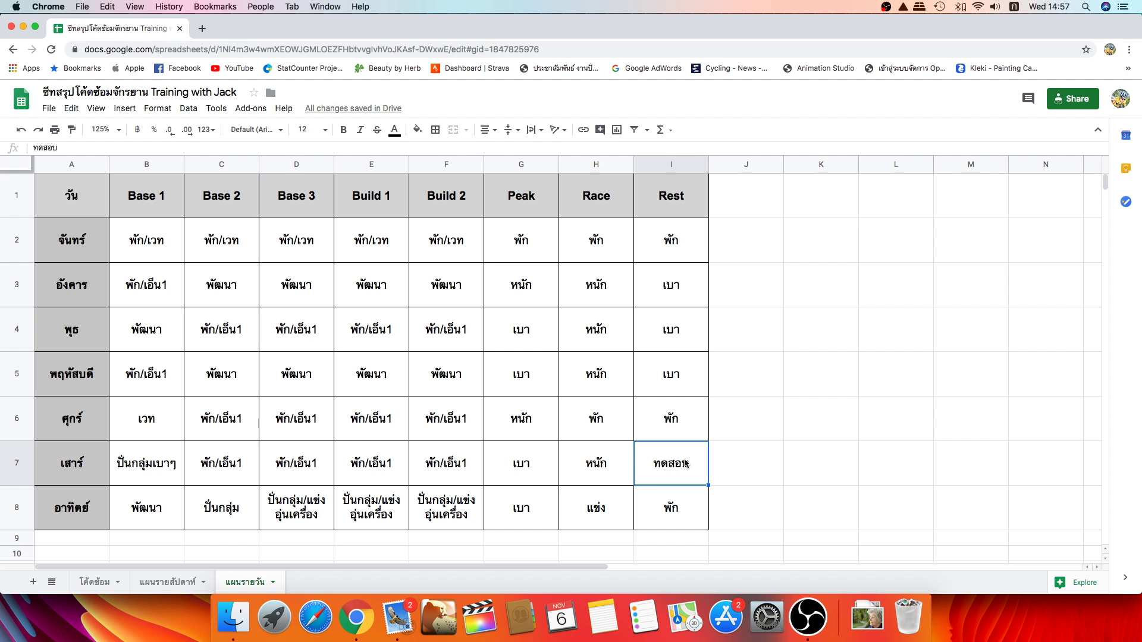
{"action": "key", "text": "Up"}
{"action": "key", "text": "Up"}
{"action": "key", "text": "Up"}
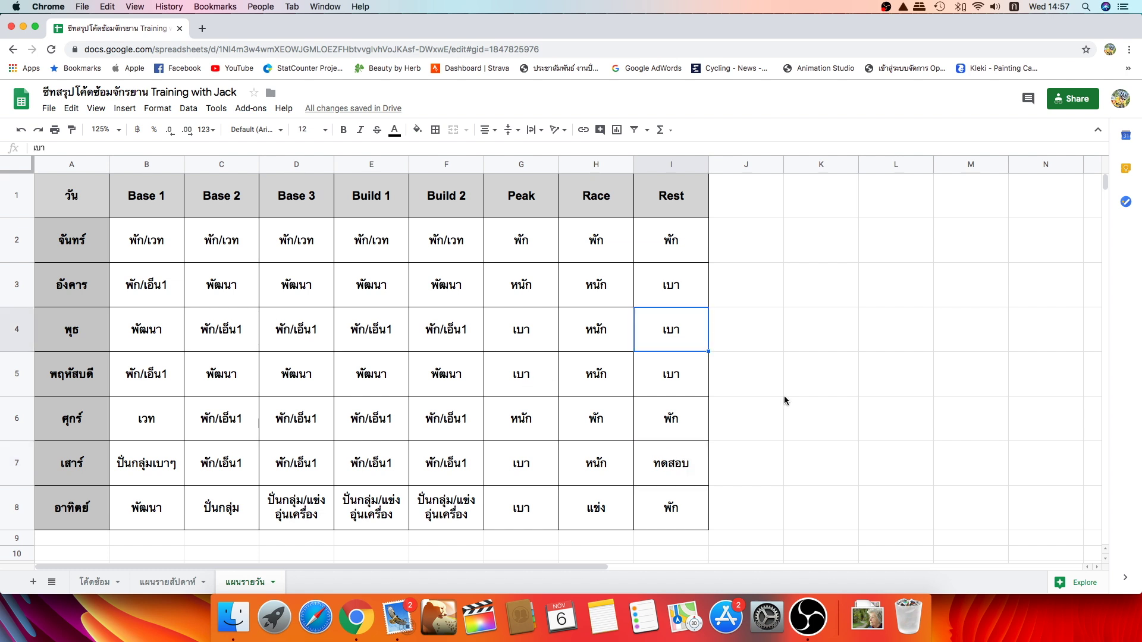
{"action": "left_click", "coordinate": [743, 391]}
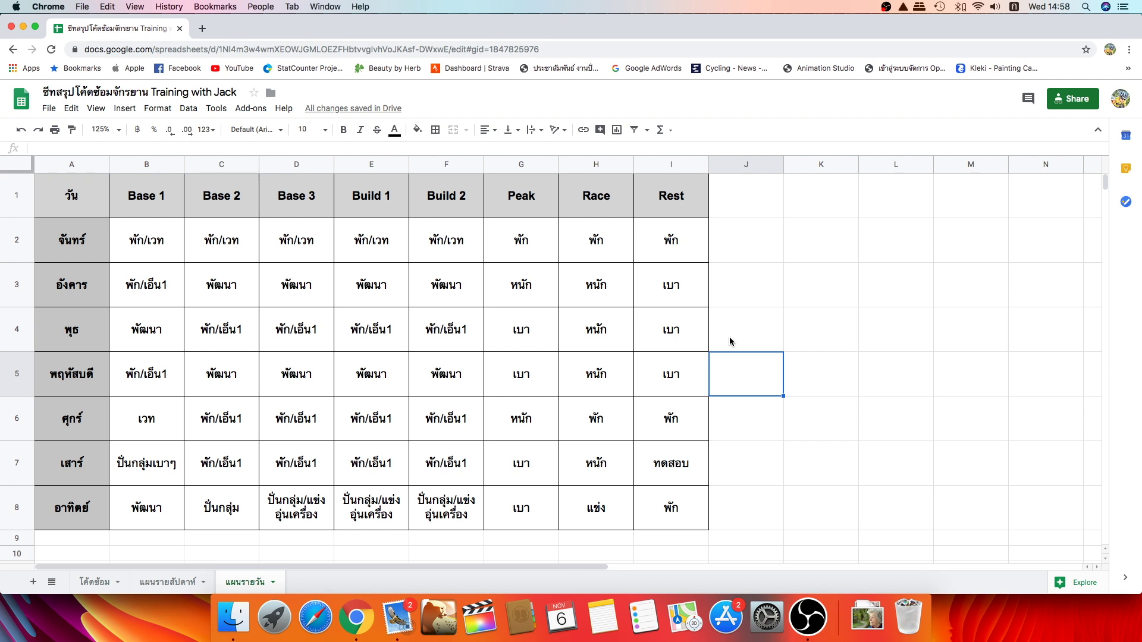
{"action": "scroll", "coordinate": [442, 384], "scroll_direction": "down", "scroll_amount": 1}
{"action": "scroll", "coordinate": [446, 382], "scroll_direction": "up", "scroll_amount": 1}
{"action": "scroll", "coordinate": [461, 375], "scroll_direction": "down", "scroll_amount": 2}
{"action": "scroll", "coordinate": [461, 375], "scroll_direction": "up", "scroll_amount": 2}
{"action": "left_click", "coordinate": [148, 539]}
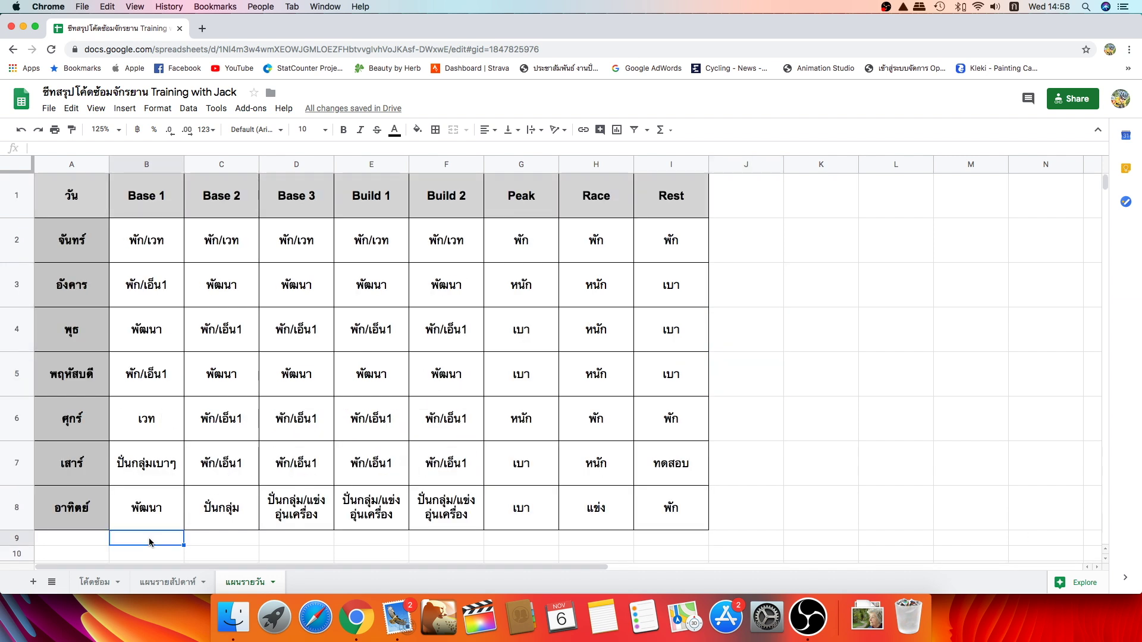